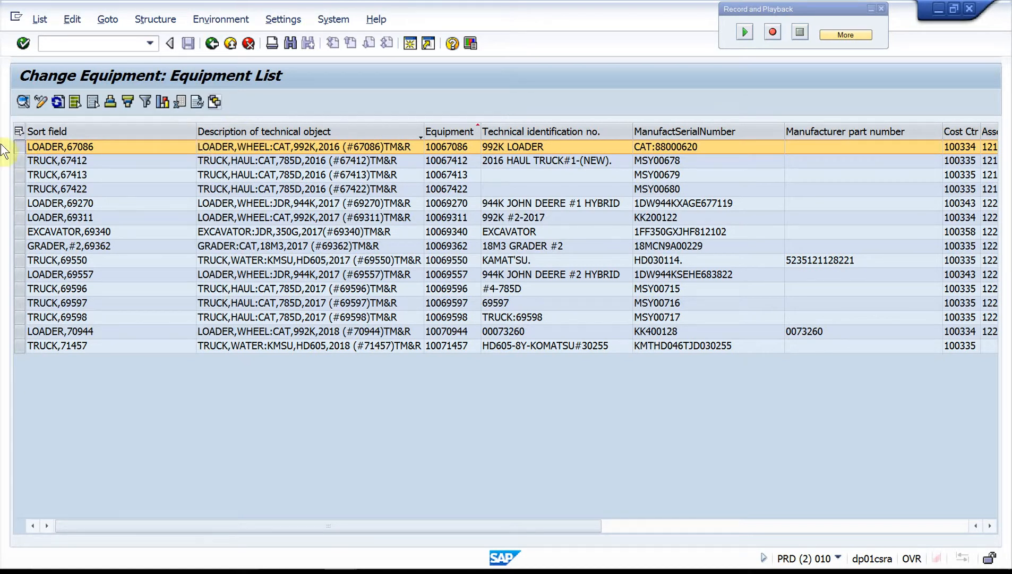
Step: Open equipment LOADER,67086 from the equipment list and display its measuring points and counters
{"action": "double_click", "coordinate": [19, 146]}
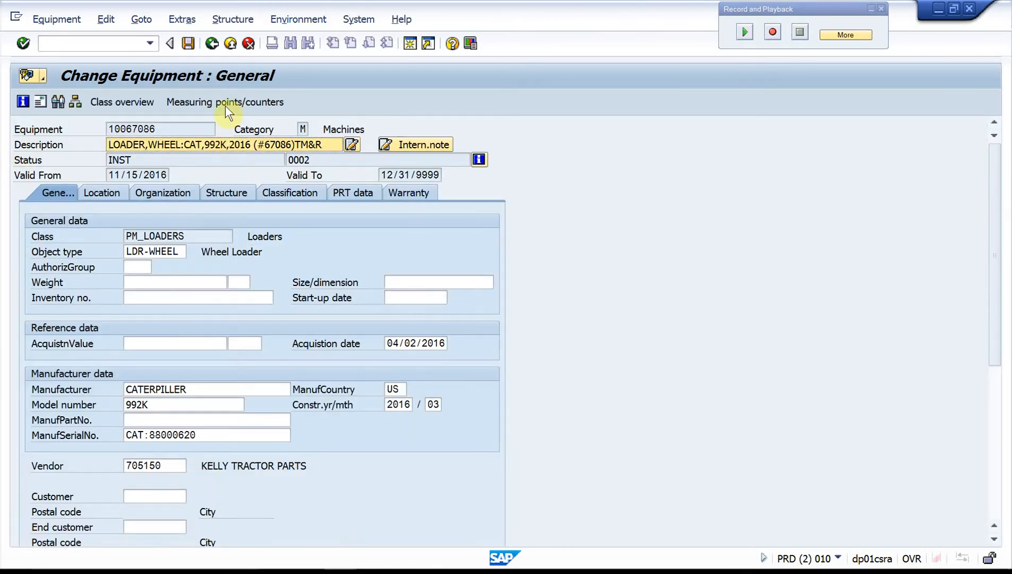
{"action": "left_click", "coordinate": [227, 100]}
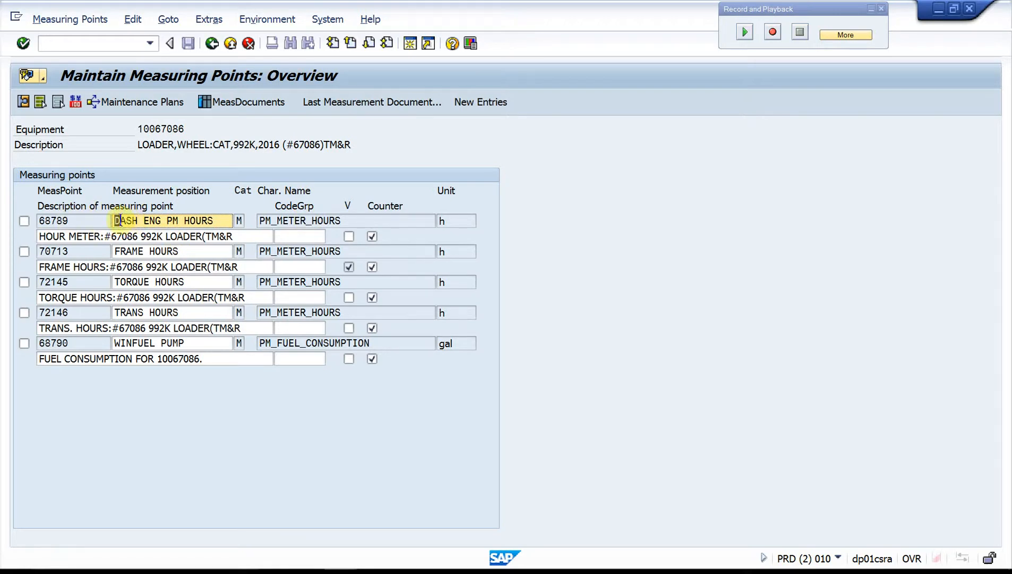
{"action": "left_click", "coordinate": [95, 217]}
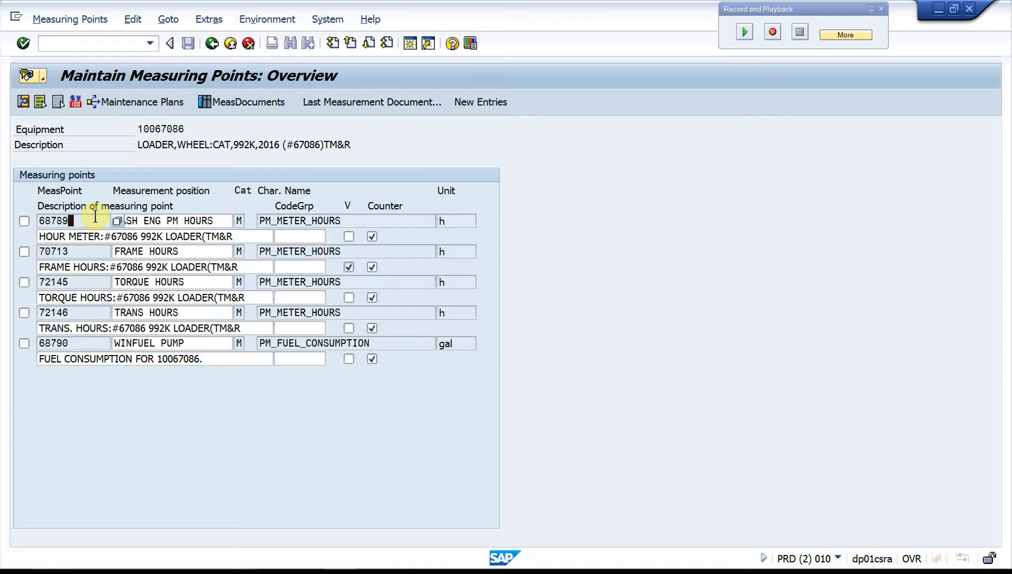
{"action": "left_click", "coordinate": [180, 221]}
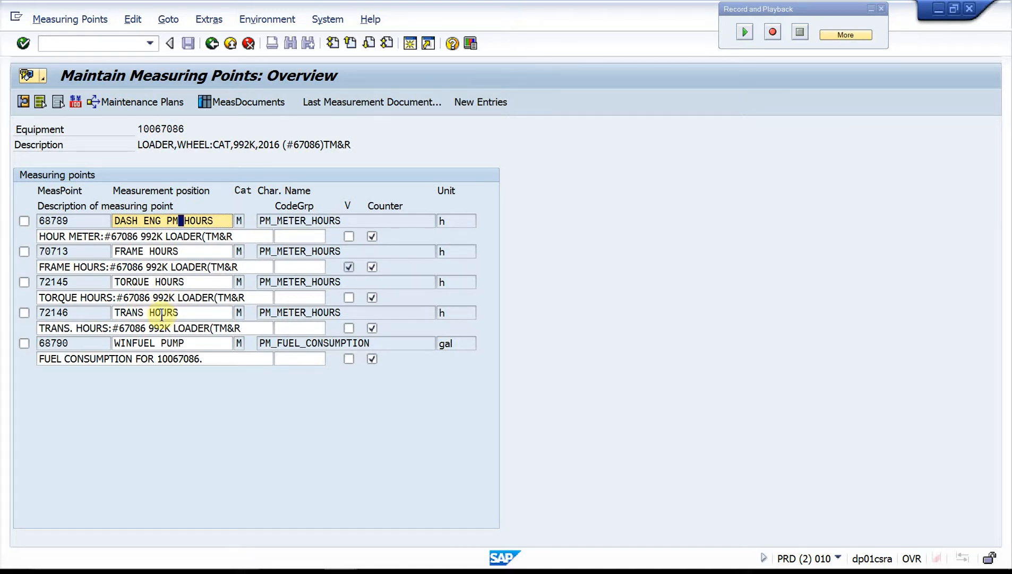
Step: Select the DASH ENG PM HOURS, FRAME HOURS, TORQUE HOURS and TRANS HOURS measuring points and open their details
{"action": "left_click", "coordinate": [24, 220]}
{"action": "left_click", "coordinate": [23, 251]}
{"action": "left_click", "coordinate": [23, 281]}
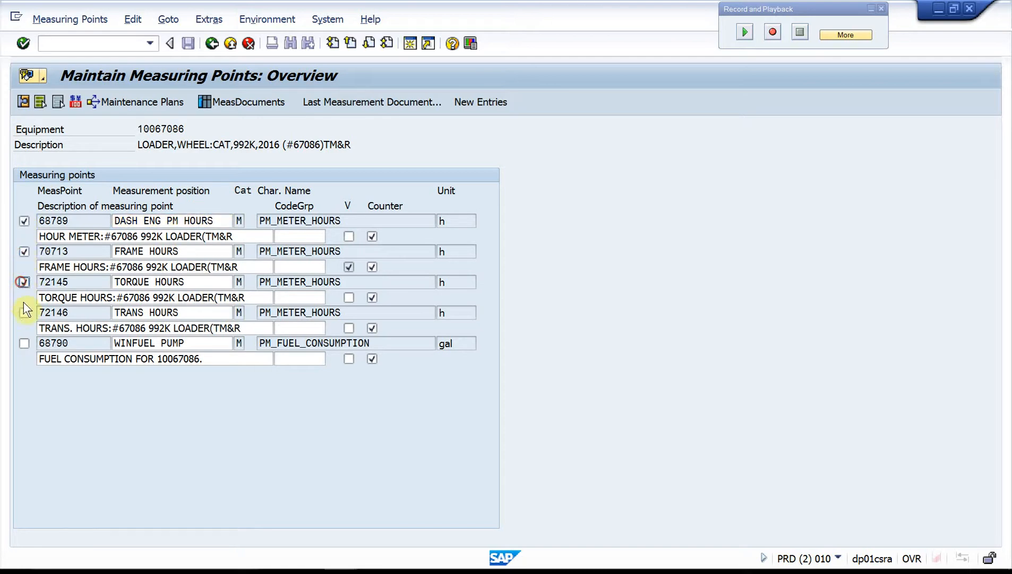
{"action": "left_click", "coordinate": [23, 102]}
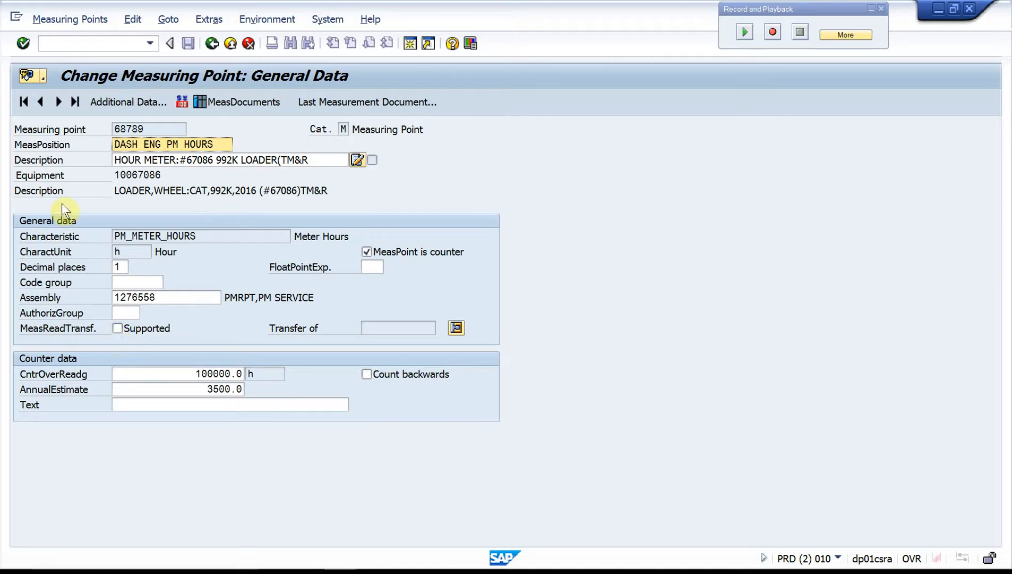
Step: Examine how the FRAME HOURS measuring point receives its reading transfer, comparing it with DASH ENG PM HOURS and checking its transfer details
{"action": "left_click", "coordinate": [55, 101]}
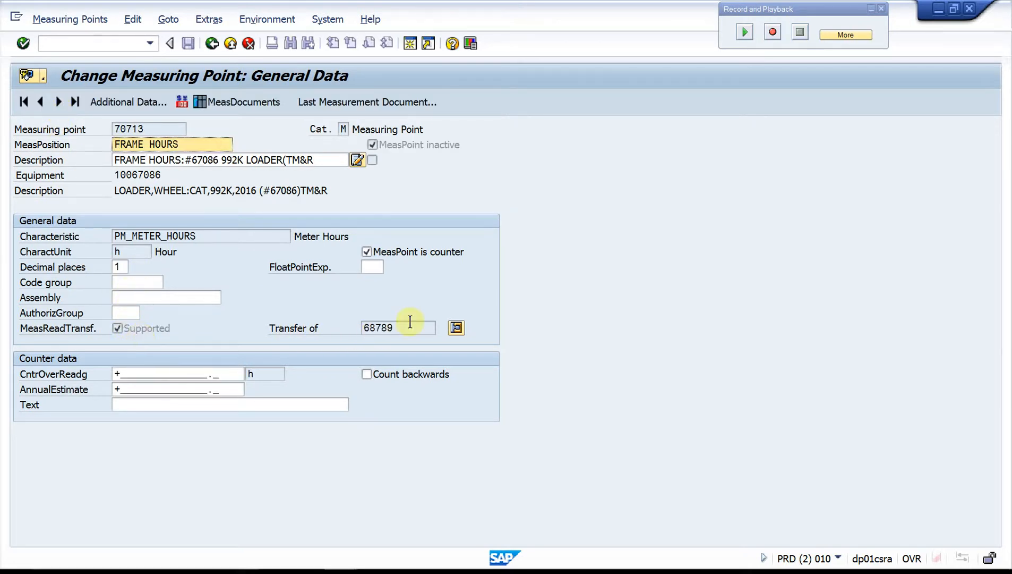
{"action": "left_click", "coordinate": [35, 103]}
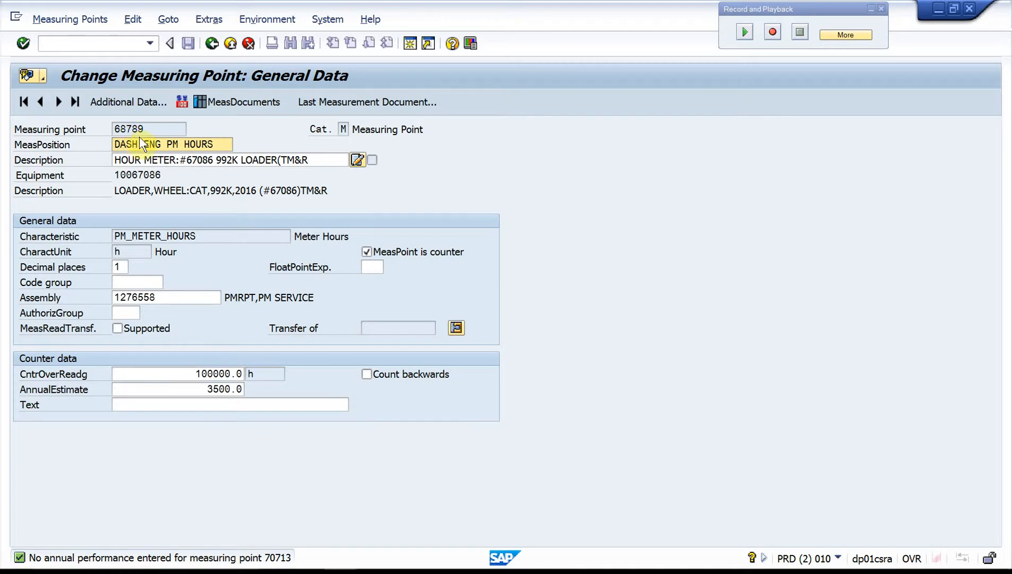
{"action": "left_click", "coordinate": [58, 100]}
{"action": "left_click_drag", "start_coordinate": [396, 328], "coordinate": [274, 333]}
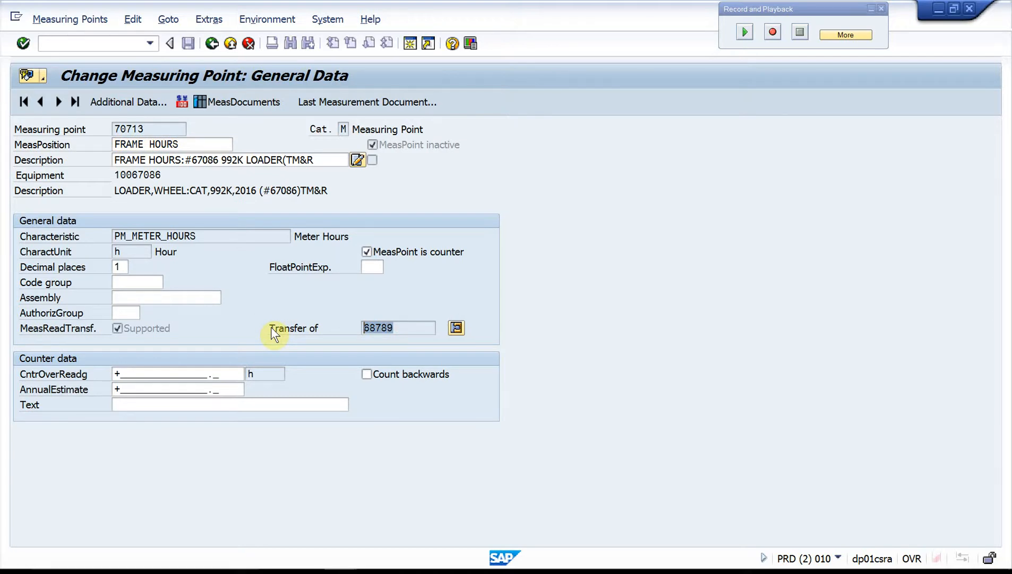
{"action": "left_click", "coordinate": [270, 327]}
{"action": "left_click", "coordinate": [457, 327]}
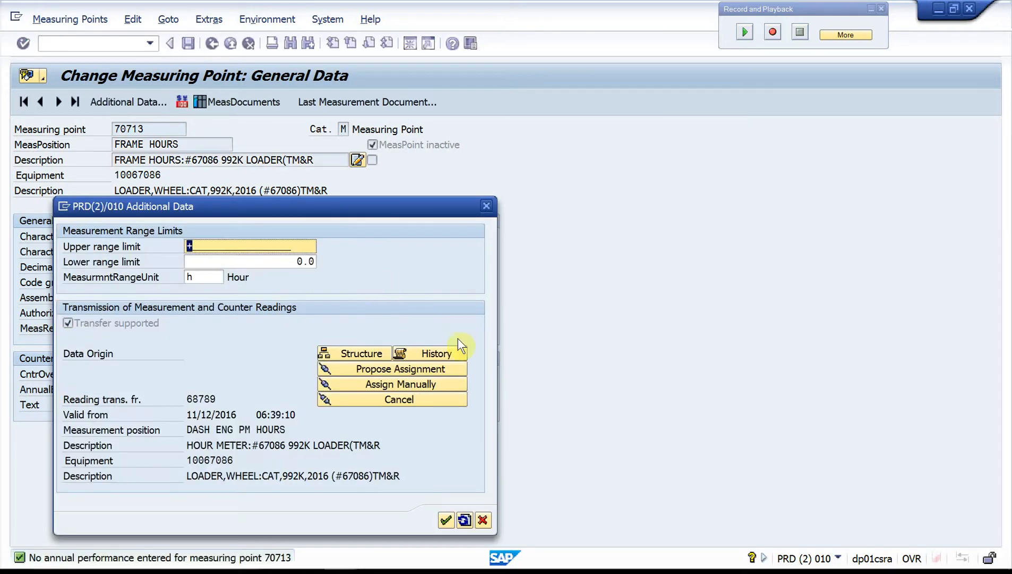
{"action": "left_click", "coordinate": [483, 205]}
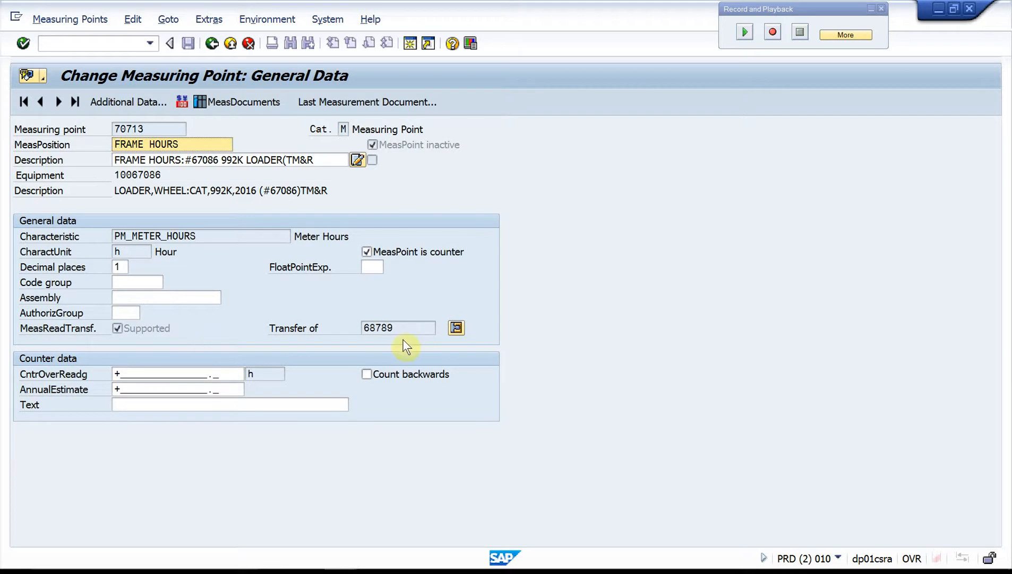
Step: Enable reading transfer for the TORQUE HOURS measuring point and manually assign measuring point 68789 as its source, accepting the same-object transfer
{"action": "left_click", "coordinate": [59, 101]}
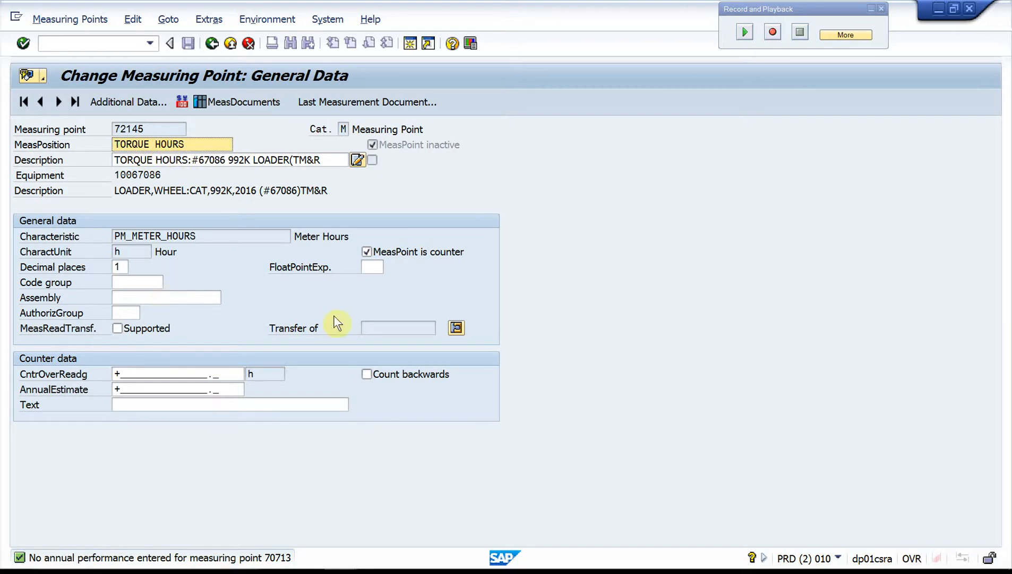
{"action": "left_click", "coordinate": [117, 328]}
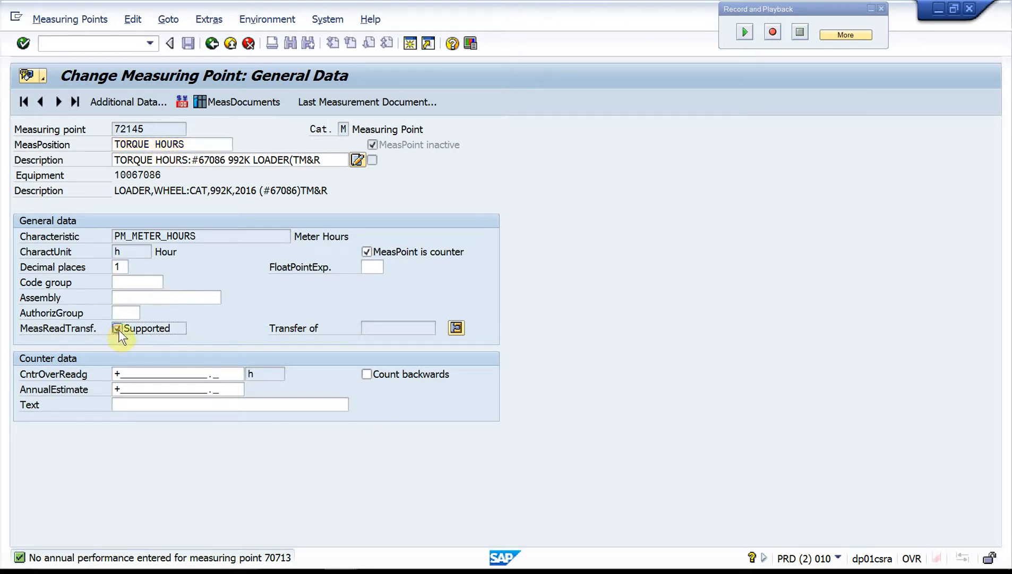
{"action": "left_click", "coordinate": [456, 328]}
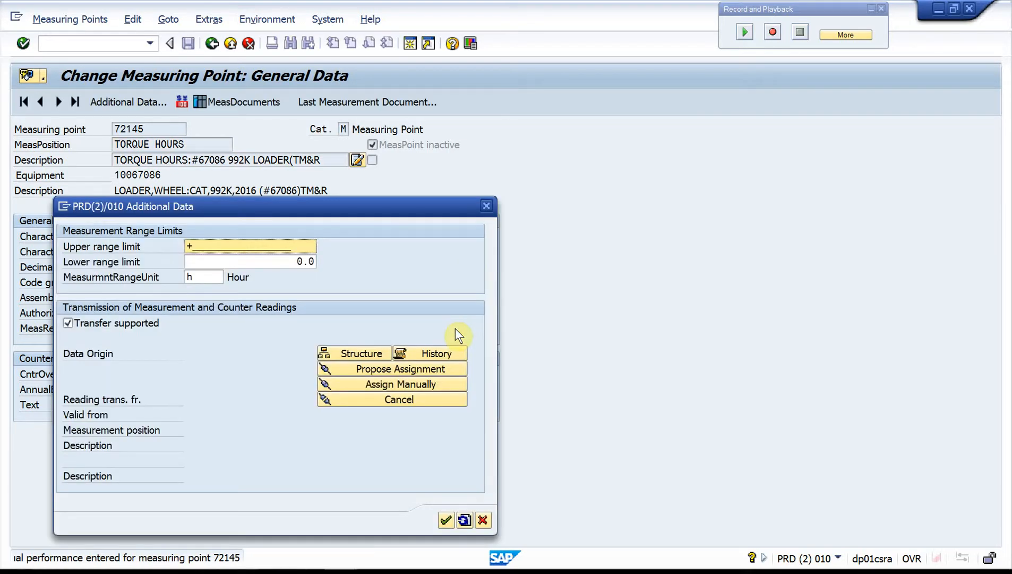
{"action": "left_click", "coordinate": [390, 386]}
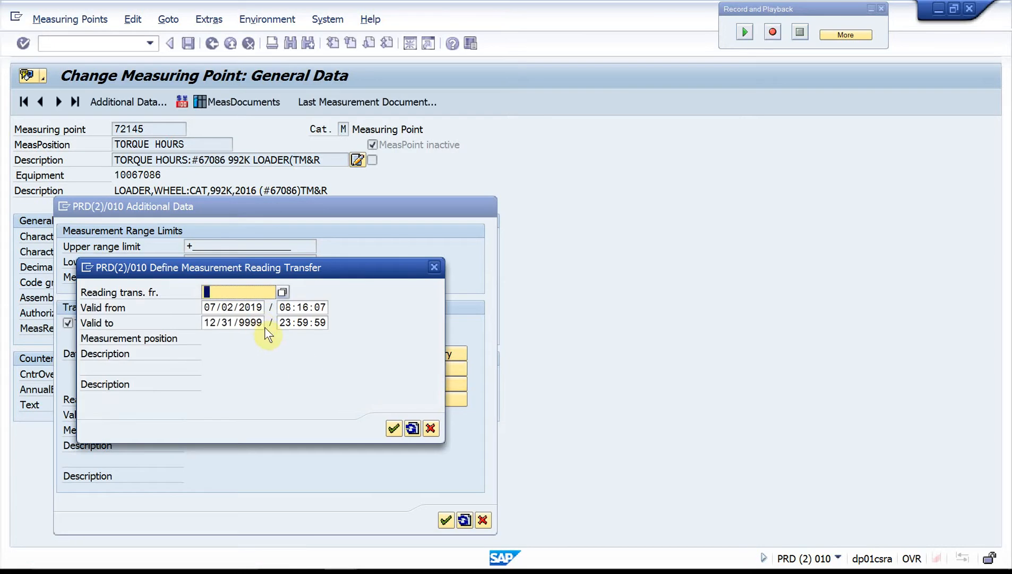
{"action": "type", "text": "68789"}
{"action": "left_click", "coordinate": [394, 428]}
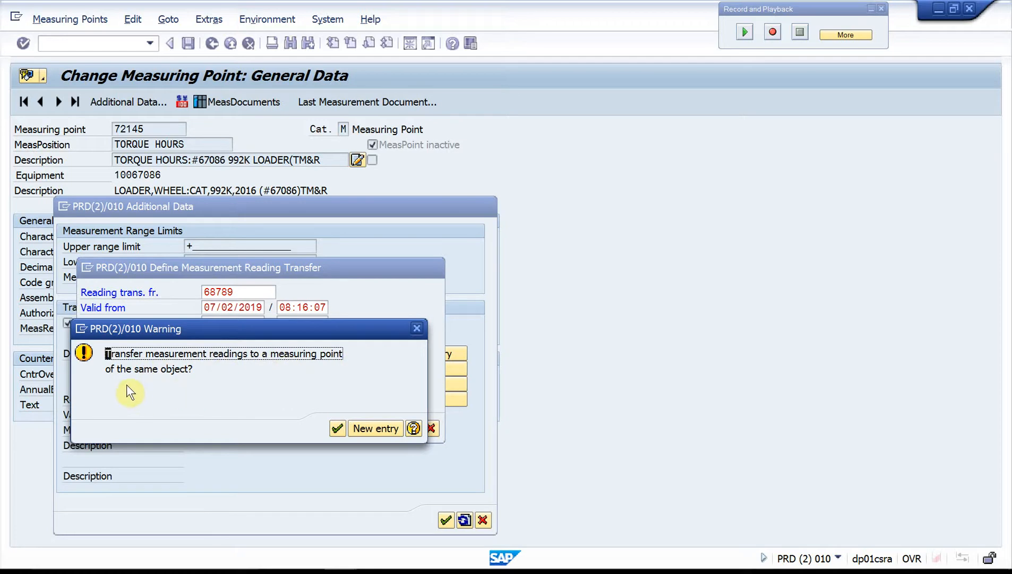
{"action": "left_click", "coordinate": [334, 427]}
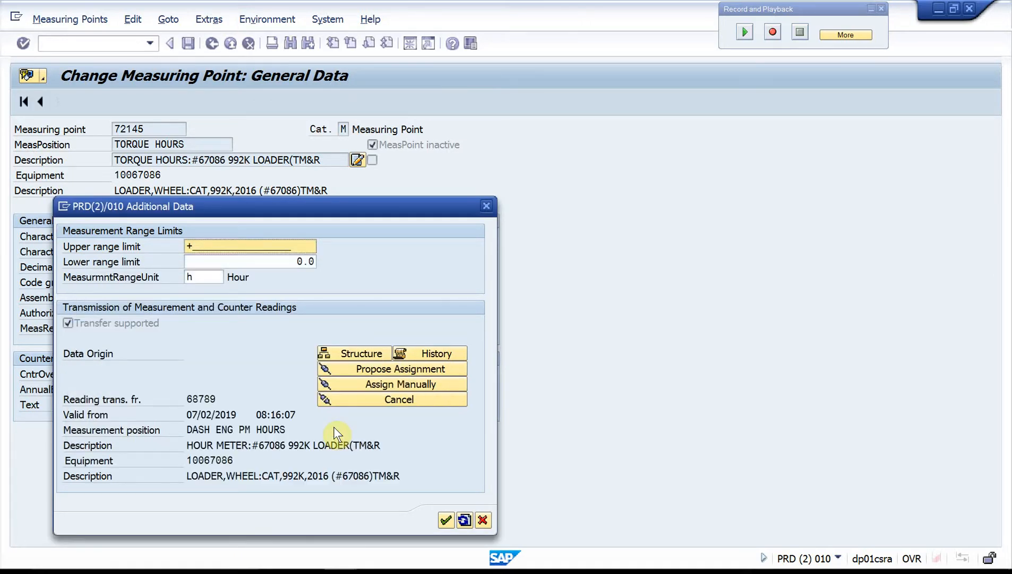
{"action": "left_click", "coordinate": [442, 519]}
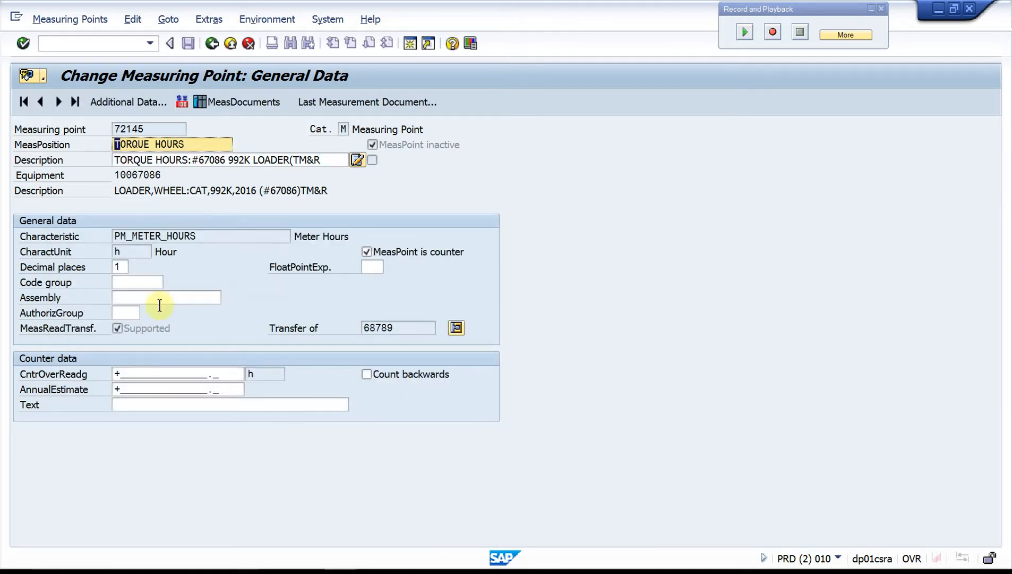
Step: Enable reading transfer for the TRANS HOURS measuring point, manually assign source measuring point 68789, and return to the measuring points overview
{"action": "left_click", "coordinate": [58, 103]}
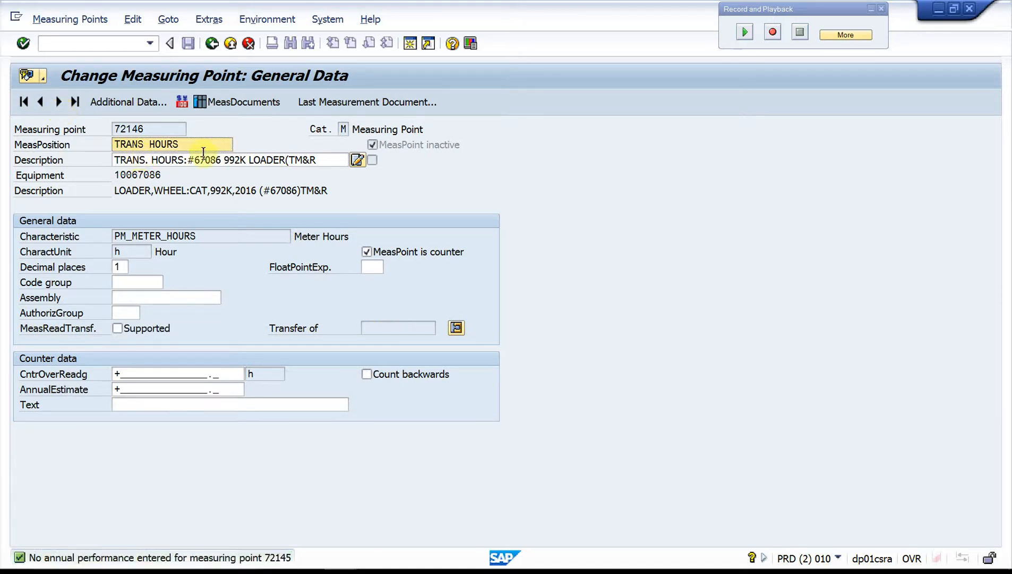
{"action": "left_click", "coordinate": [119, 329]}
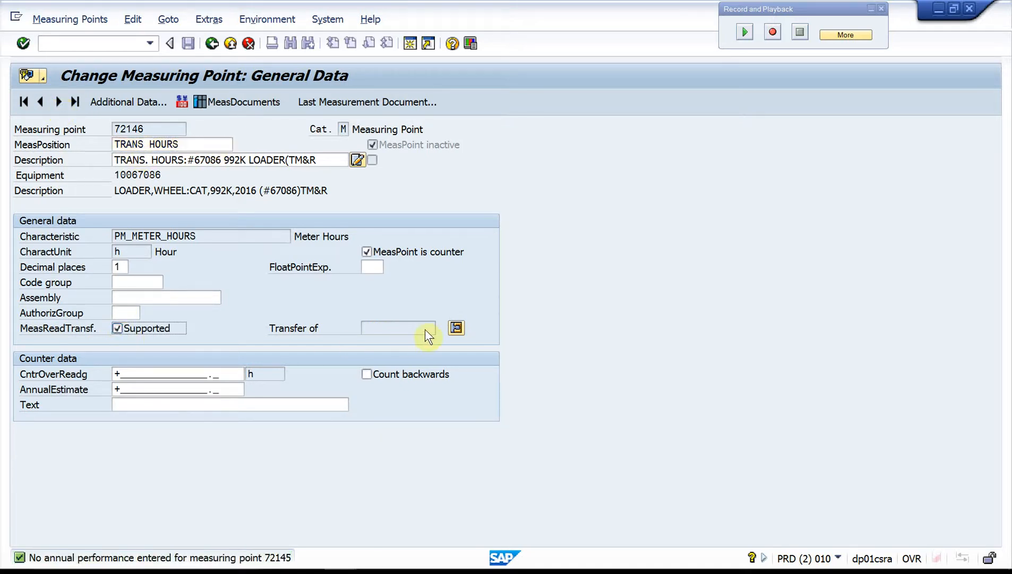
{"action": "left_click", "coordinate": [455, 328]}
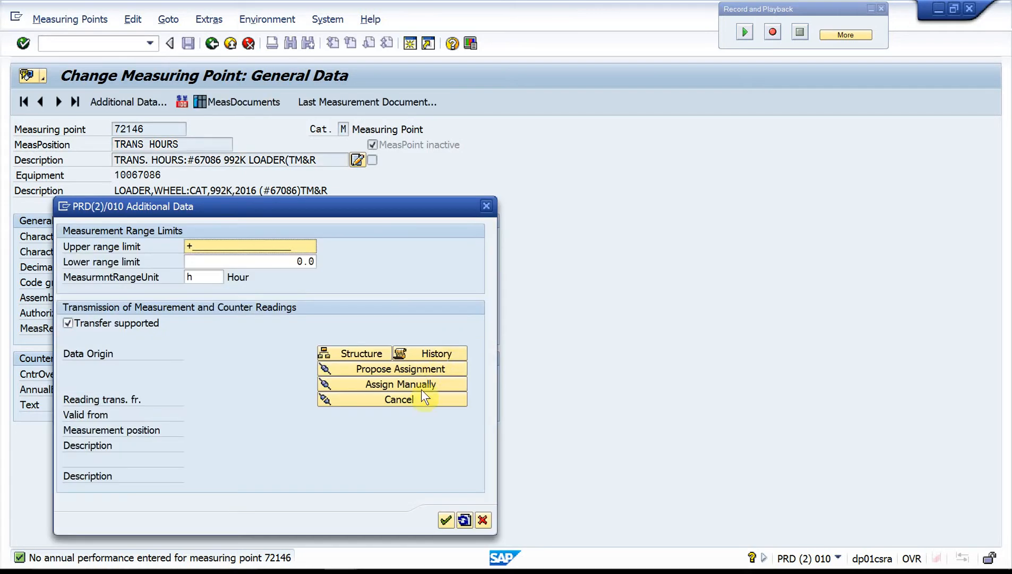
{"action": "left_click", "coordinate": [388, 386]}
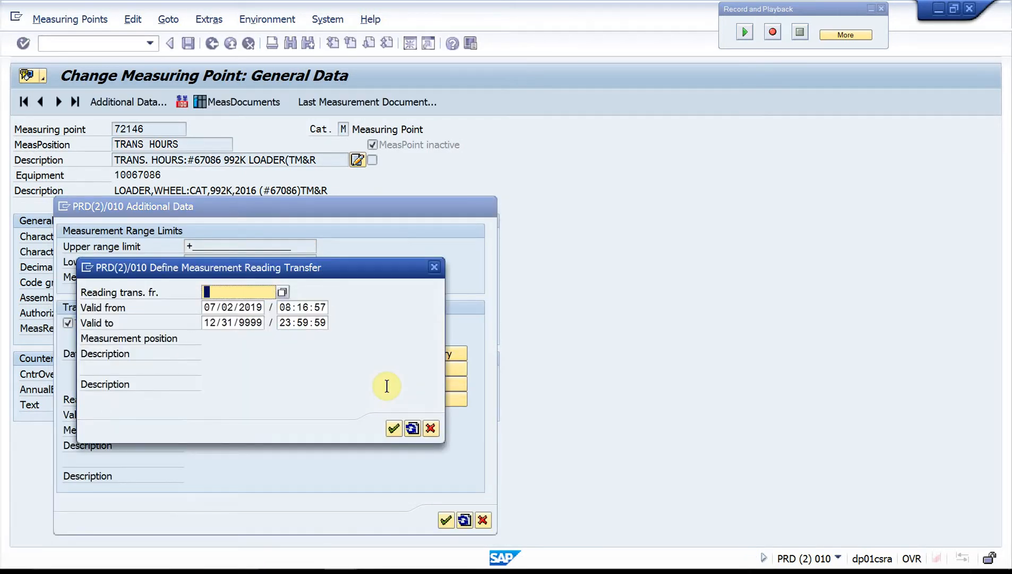
{"action": "type", "text": "68789"}
{"action": "left_click", "coordinate": [392, 431]}
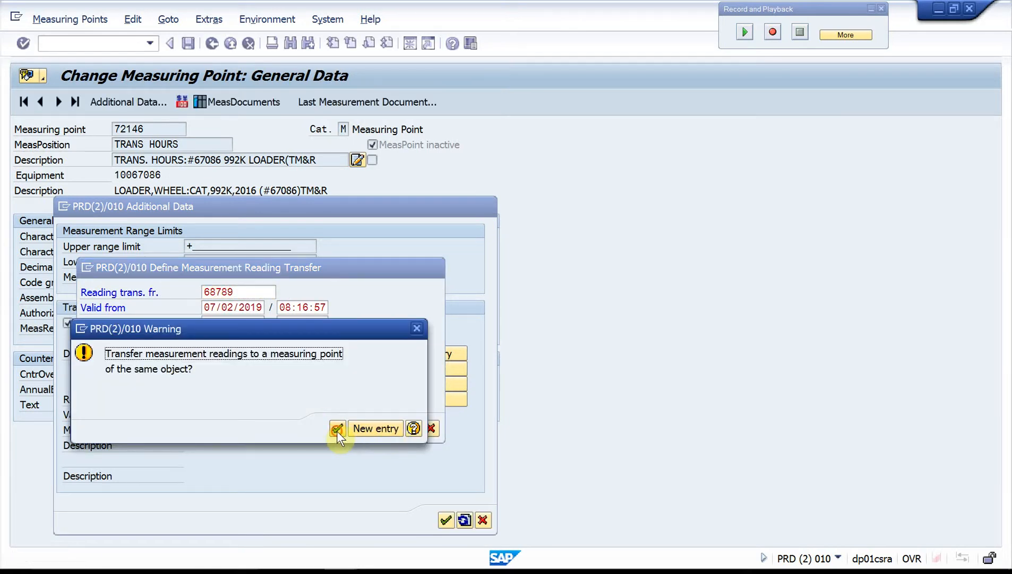
{"action": "left_click", "coordinate": [336, 429]}
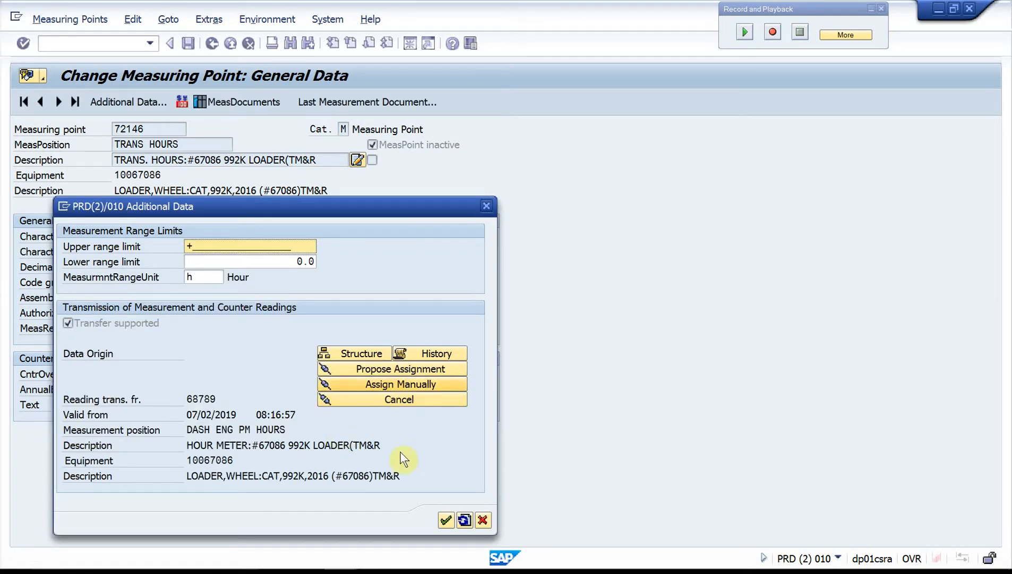
{"action": "left_click", "coordinate": [445, 519]}
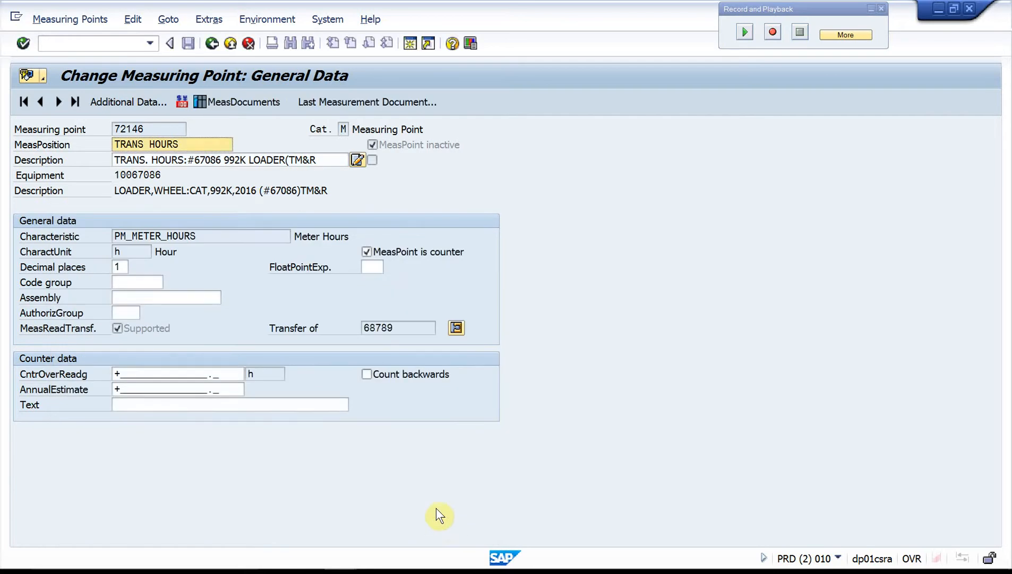
{"action": "left_click", "coordinate": [59, 101]}
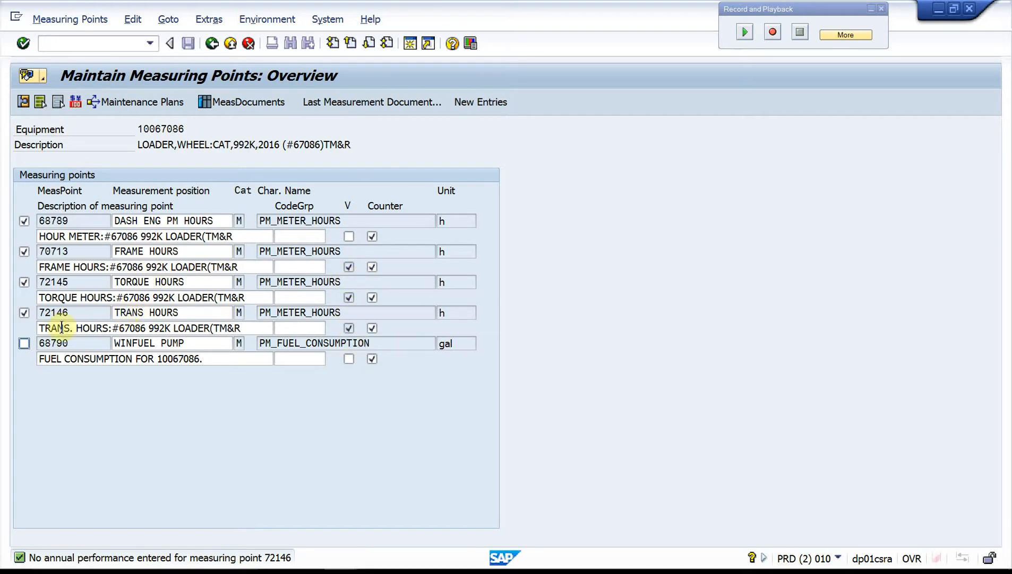
{"action": "left_click_drag", "start_coordinate": [72, 219], "coordinate": [3, 218]}
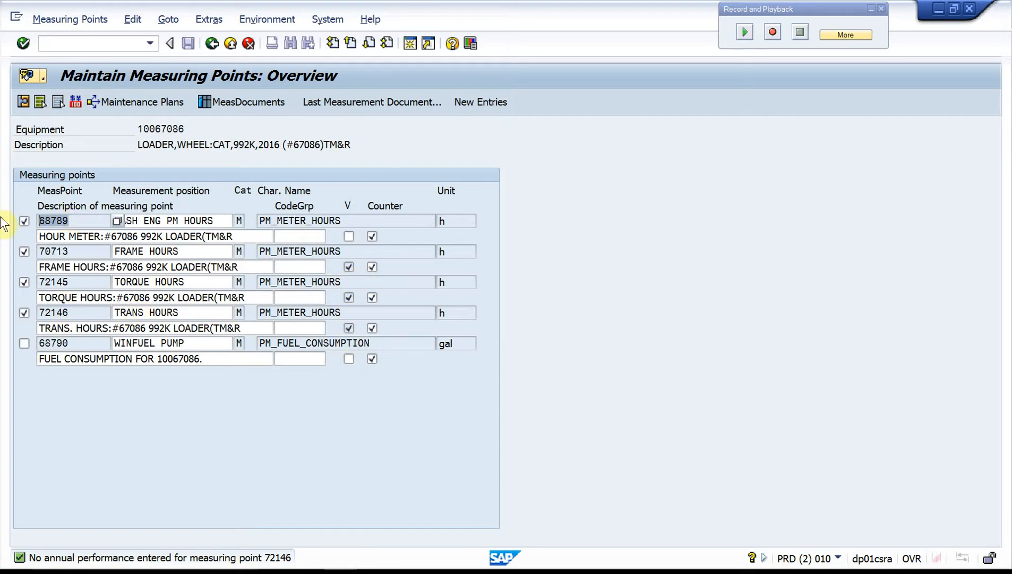
{"action": "left_click", "coordinate": [211, 43]}
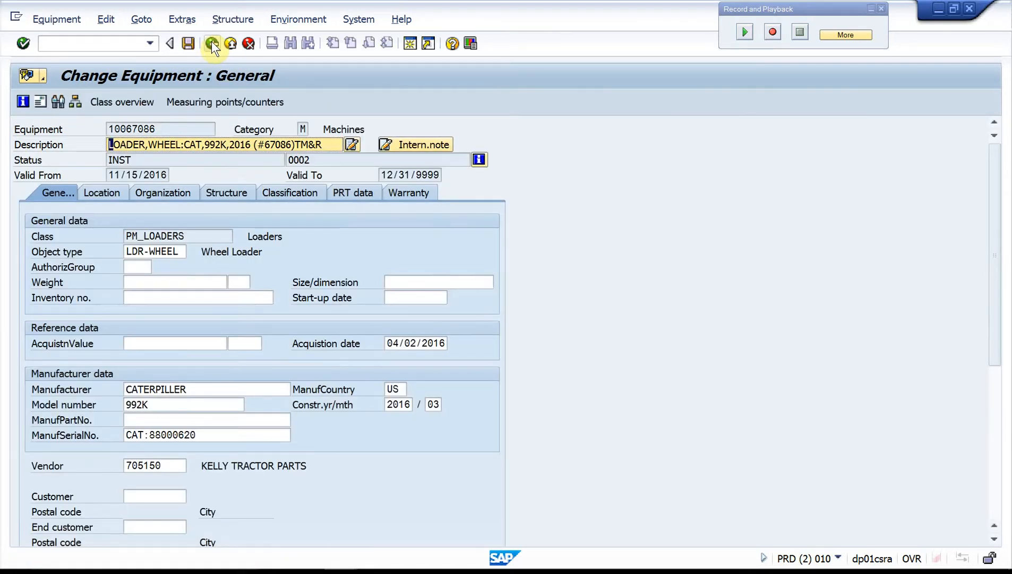
{"action": "left_click", "coordinate": [211, 43]}
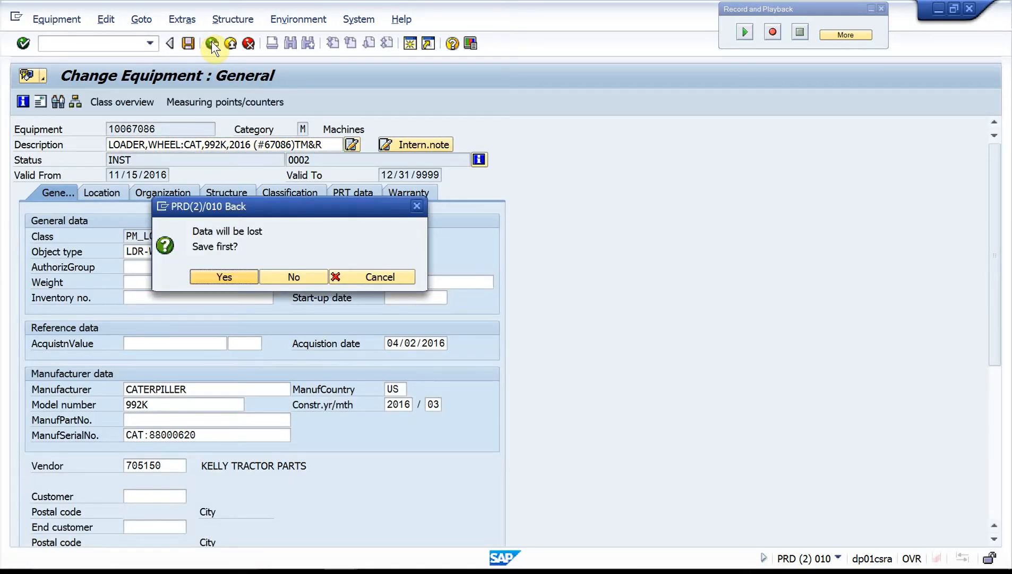
{"action": "left_click", "coordinate": [374, 276]}
{"action": "left_click", "coordinate": [230, 104]}
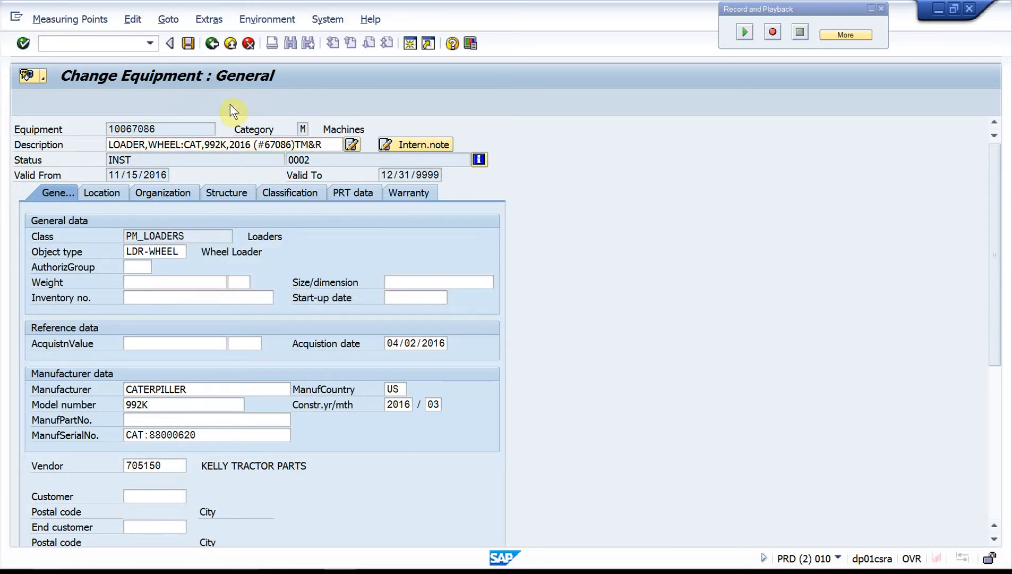
Step: List the measurement documents of the DASH ENG PM HOURS measuring point, check the latest counter reading, and return to the overview
{"action": "left_click", "coordinate": [24, 220]}
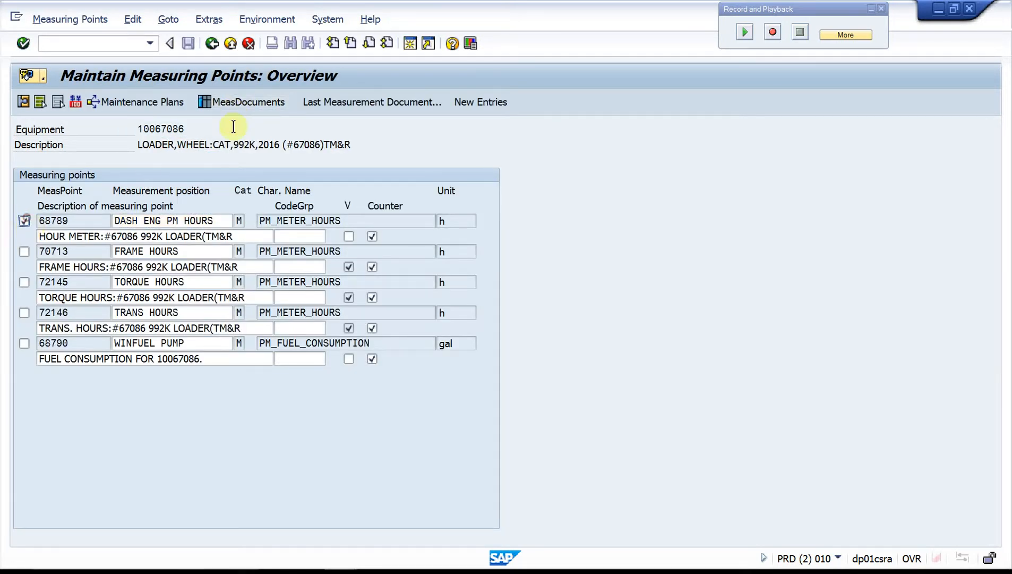
{"action": "left_click", "coordinate": [259, 110]}
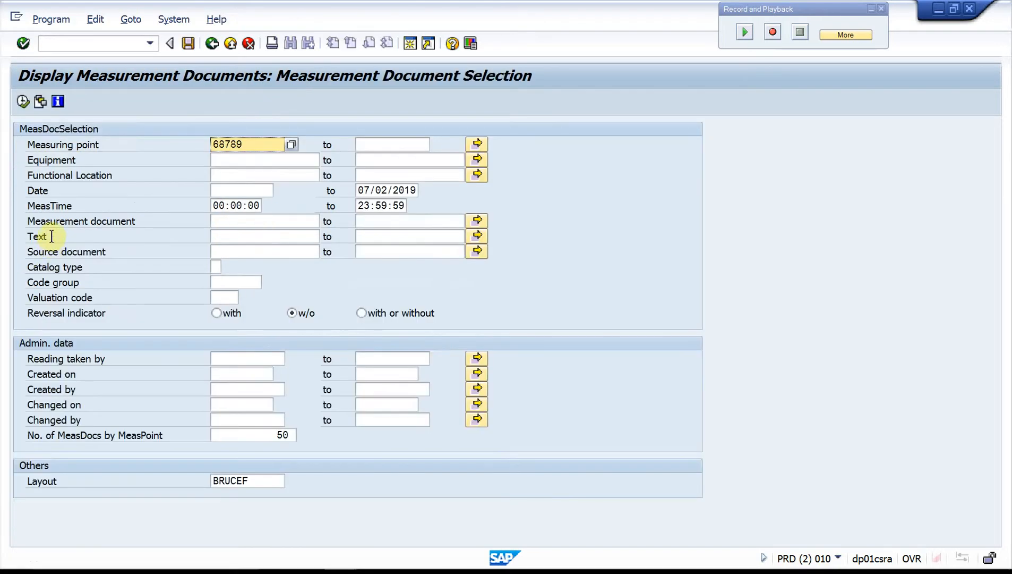
{"action": "left_click", "coordinate": [23, 101]}
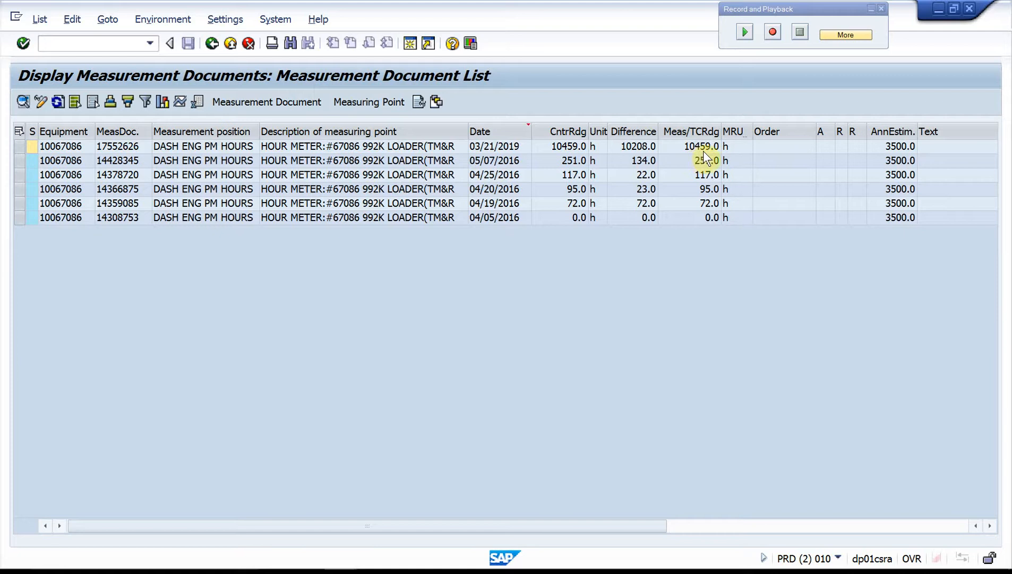
{"action": "left_click", "coordinate": [556, 147]}
{"action": "left_click", "coordinate": [216, 43]}
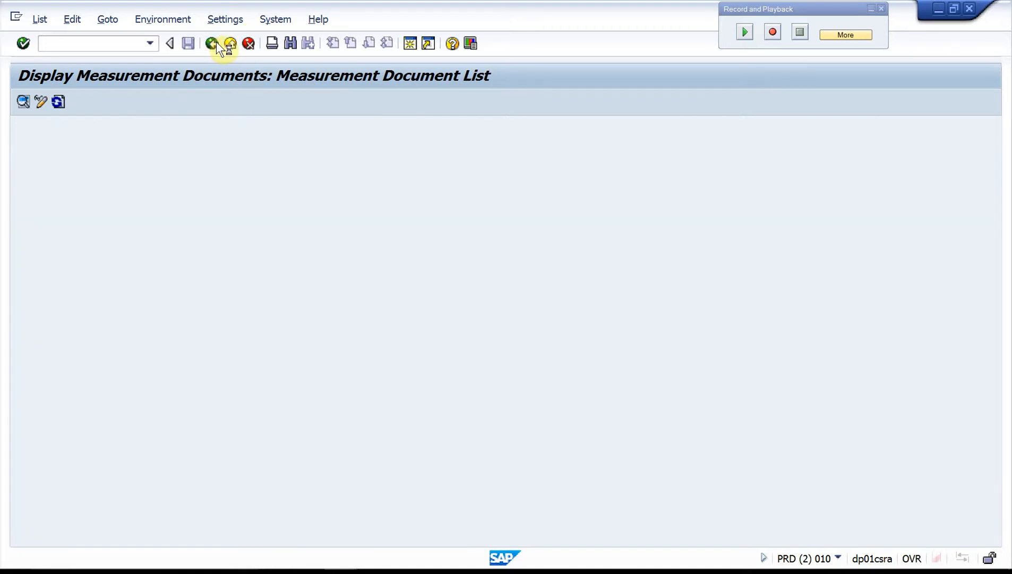
{"action": "left_click", "coordinate": [215, 41]}
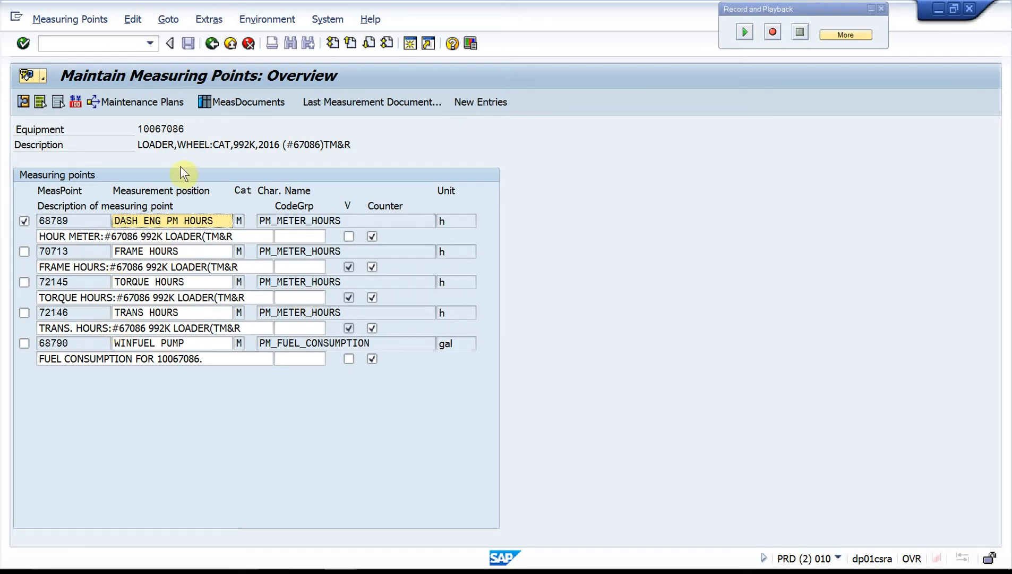
Step: Leave the loader's measuring points overview and save the equipment changes on exit to the equipment list
{"action": "left_click", "coordinate": [215, 42]}
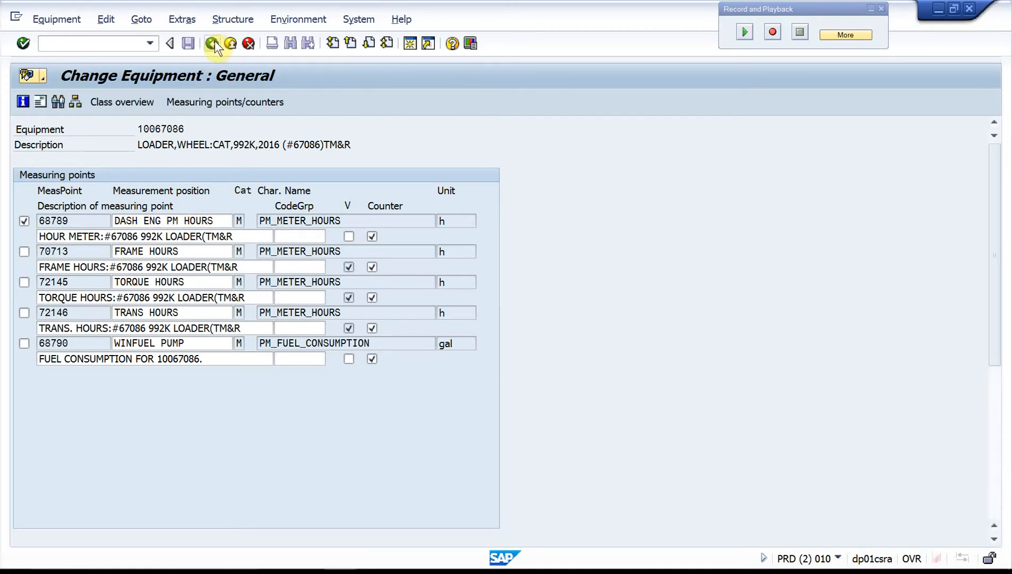
{"action": "left_click", "coordinate": [215, 43]}
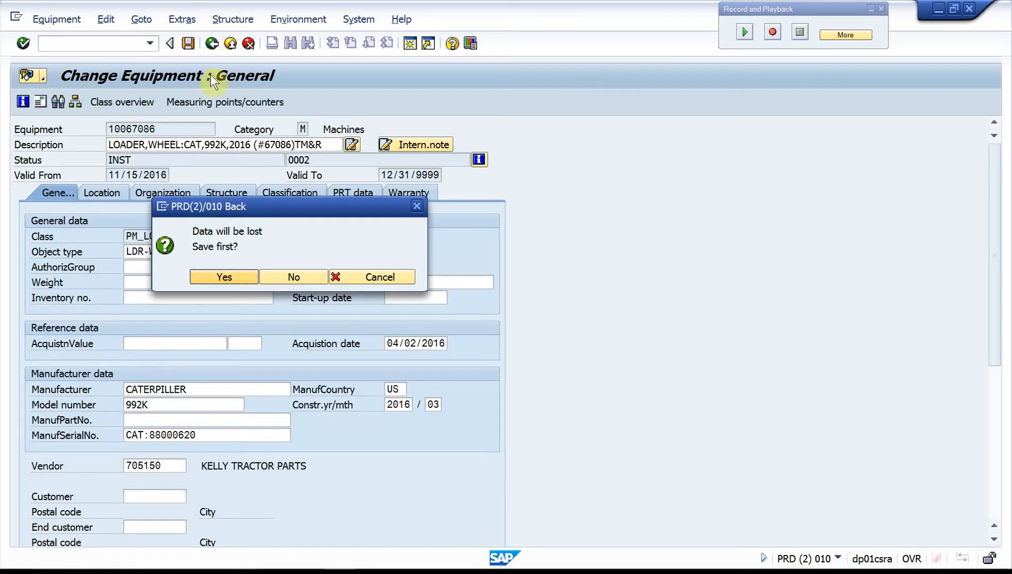
{"action": "left_click", "coordinate": [211, 278]}
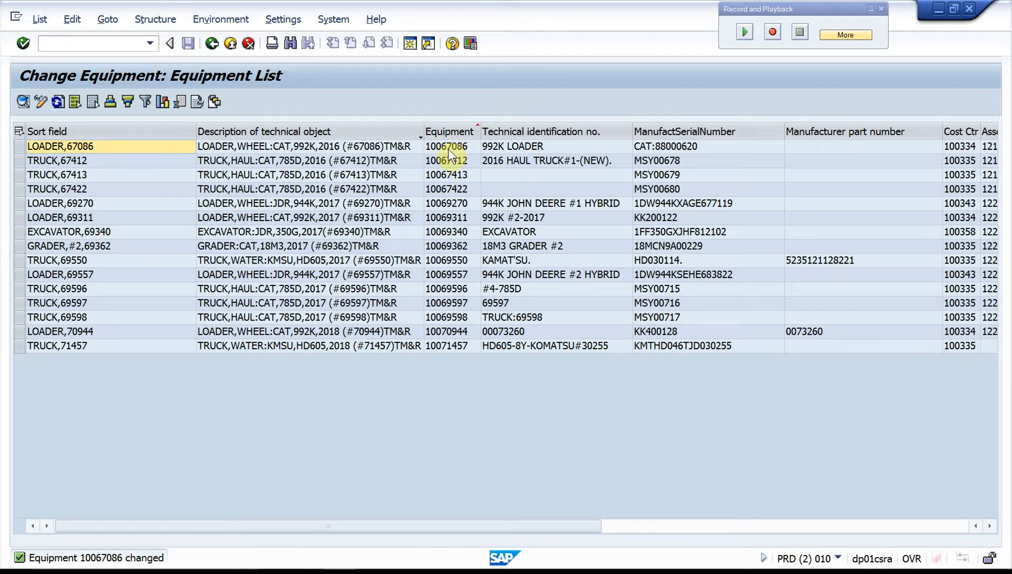
{"action": "mouse_move", "coordinate": [340, 556]}
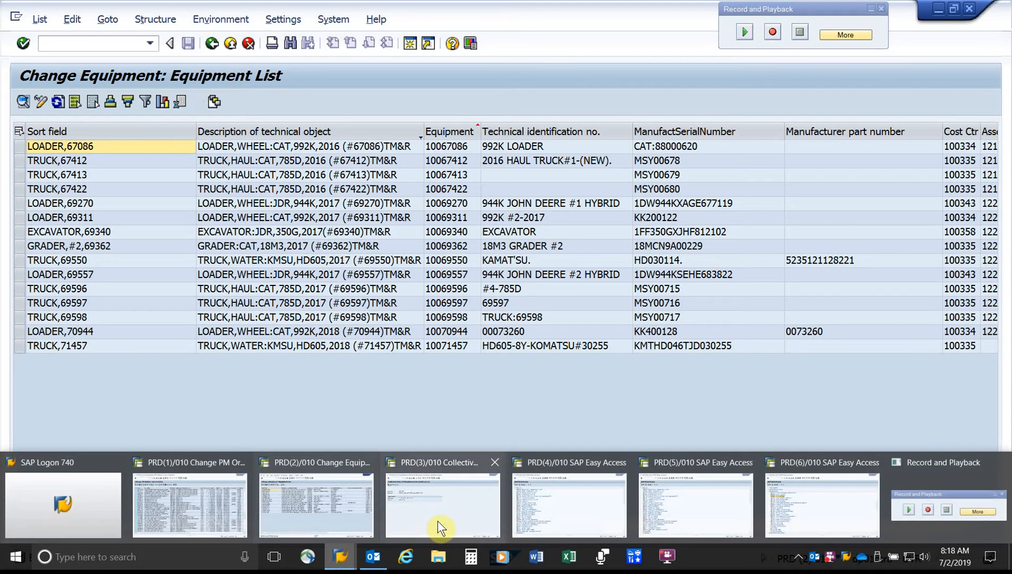
{"action": "left_click", "coordinate": [439, 519]}
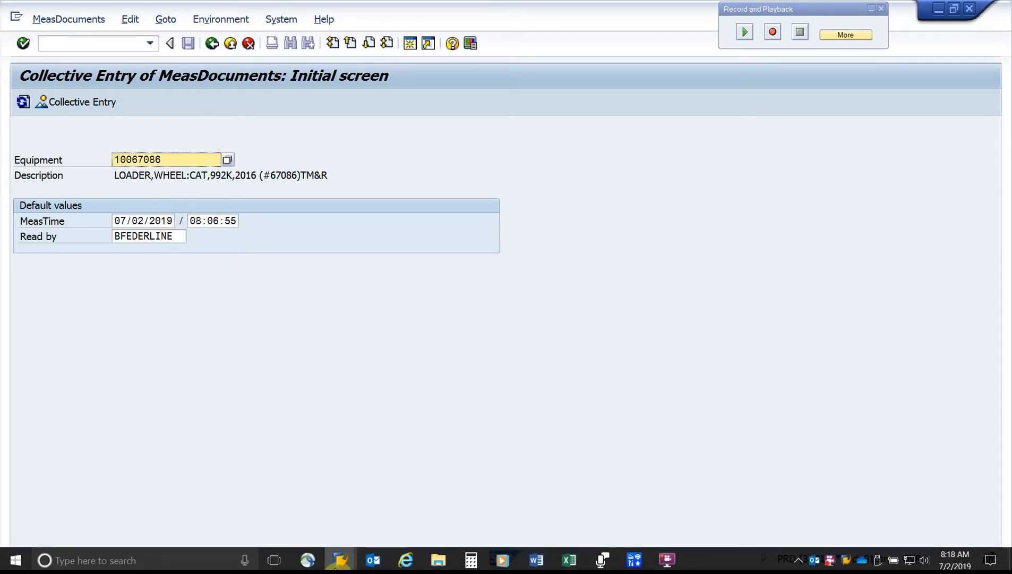
{"action": "mouse_move", "coordinate": [340, 557]}
{"action": "left_click", "coordinate": [287, 514]}
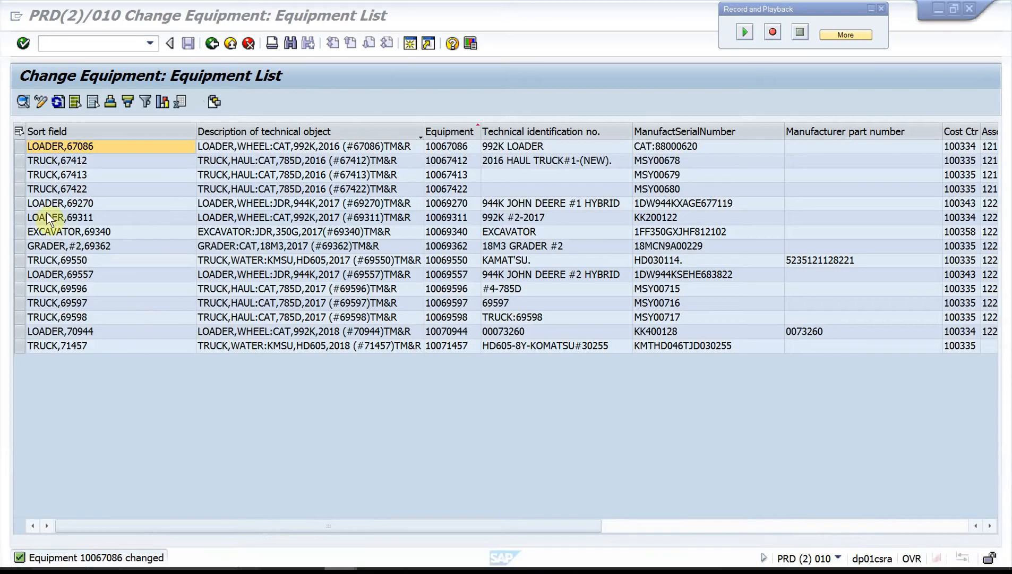
Step: Reopen LOADER,67086 from the equipment list and open the details of its TORQUE HOURS and TRANS HOURS measuring points
{"action": "double_click", "coordinate": [17, 141]}
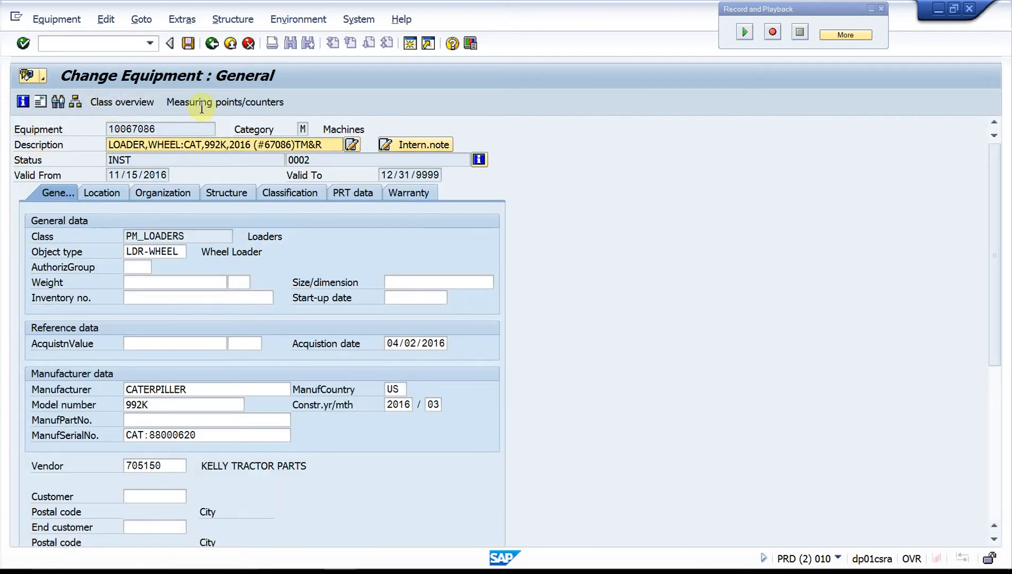
{"action": "left_click", "coordinate": [212, 101]}
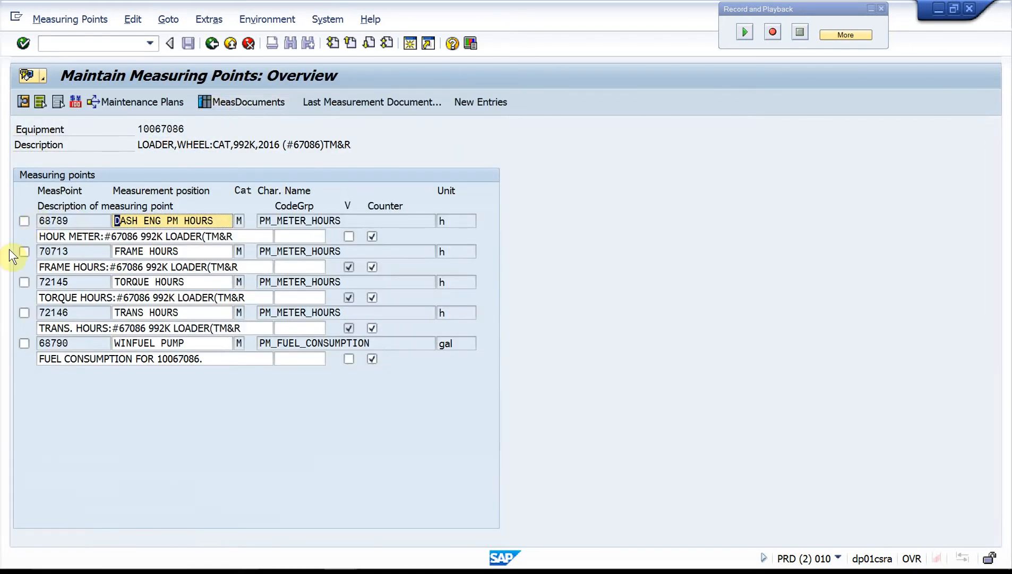
{"action": "left_click", "coordinate": [23, 250]}
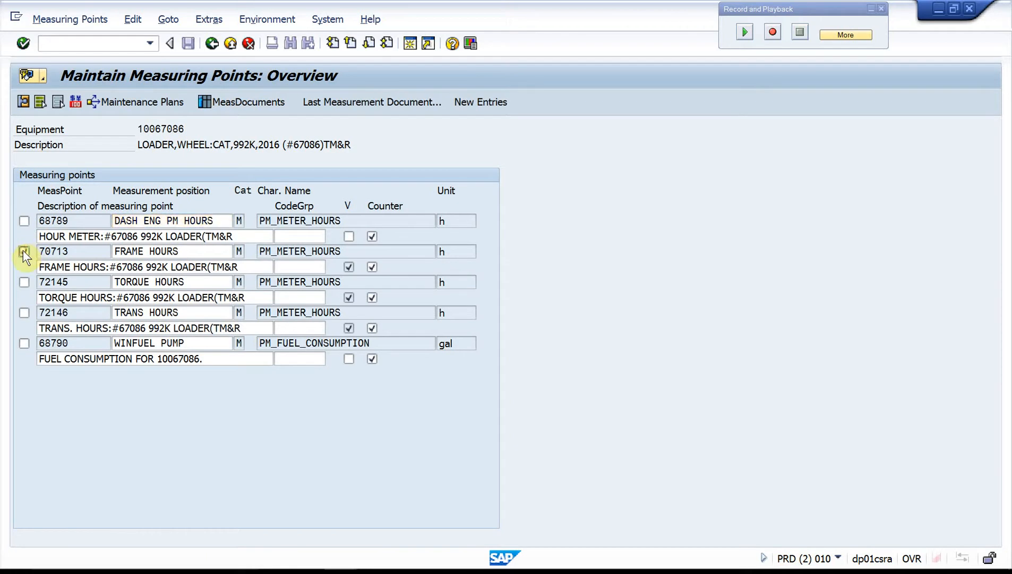
{"action": "left_click", "coordinate": [24, 282]}
{"action": "left_click", "coordinate": [21, 314]}
{"action": "left_click", "coordinate": [24, 103]}
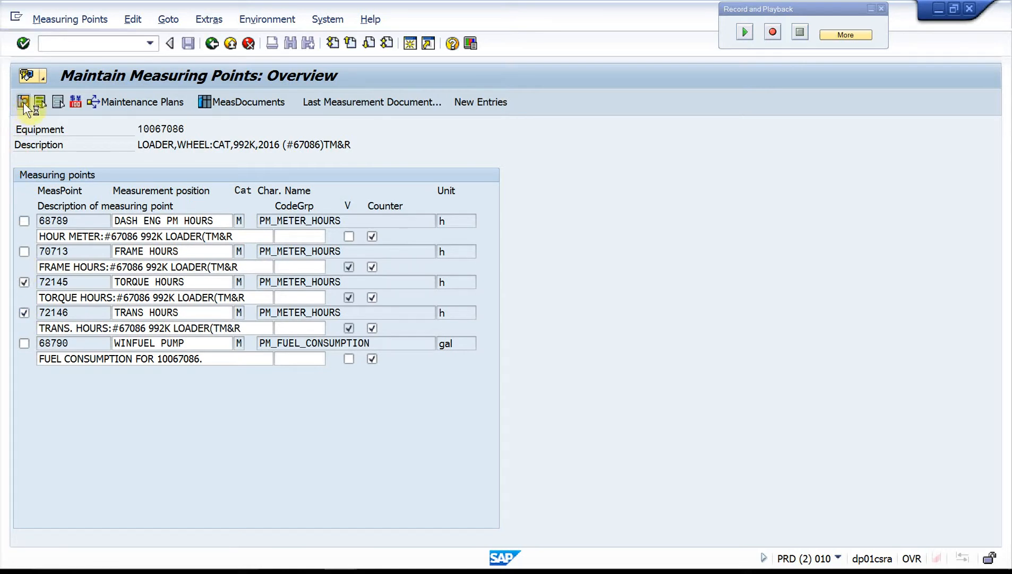
Step: Activate the inactive TORQUE HOURS measuring point 72145
{"action": "left_click", "coordinate": [80, 21]}
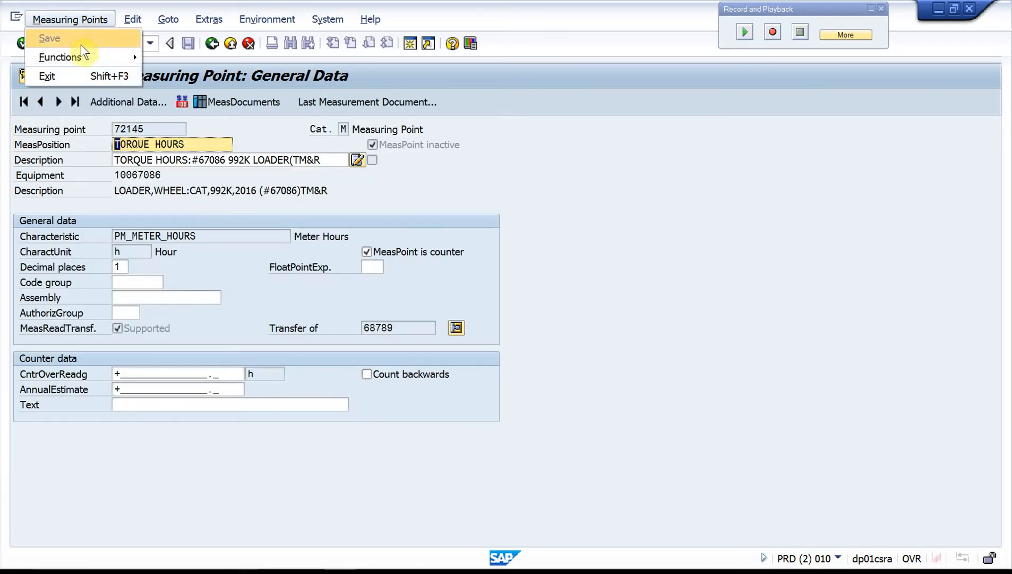
{"action": "mouse_move", "coordinate": [81, 58]}
{"action": "mouse_move", "coordinate": [175, 57]}
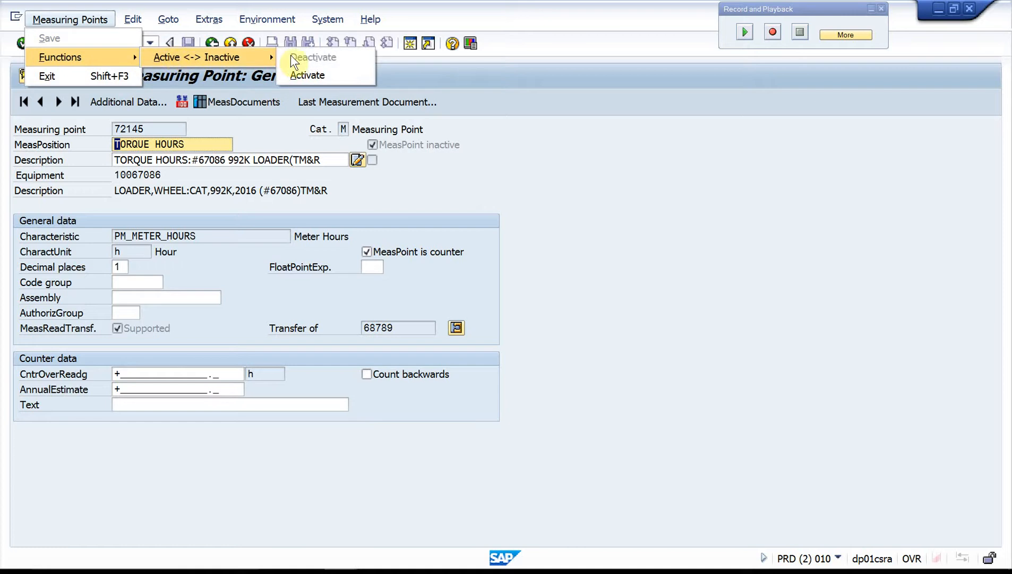
{"action": "left_click", "coordinate": [302, 73]}
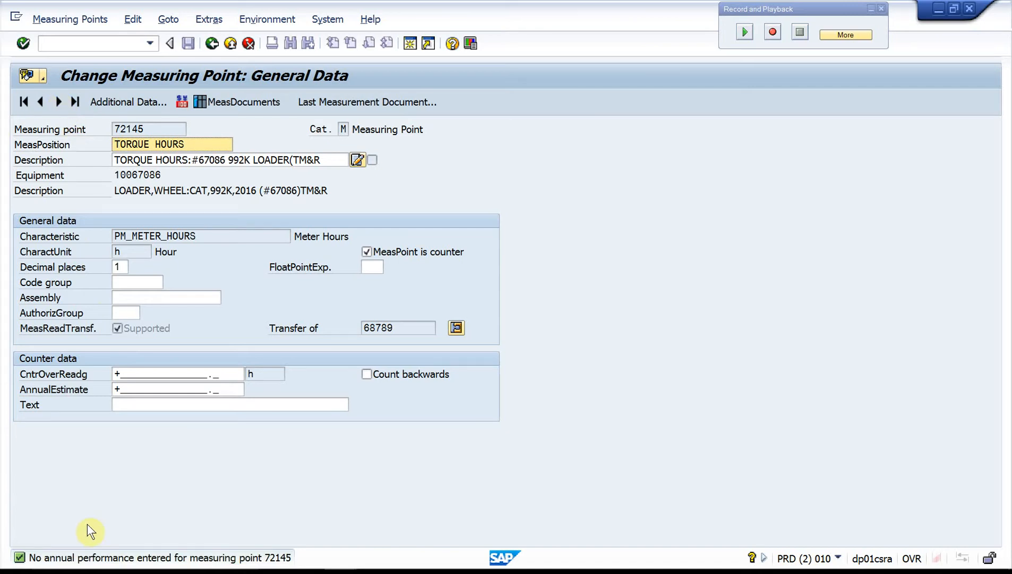
Step: Activate the TRANS HOURS measuring point 72146 and return to the measuring points overview
{"action": "left_click", "coordinate": [56, 100]}
{"action": "left_click", "coordinate": [49, 18]}
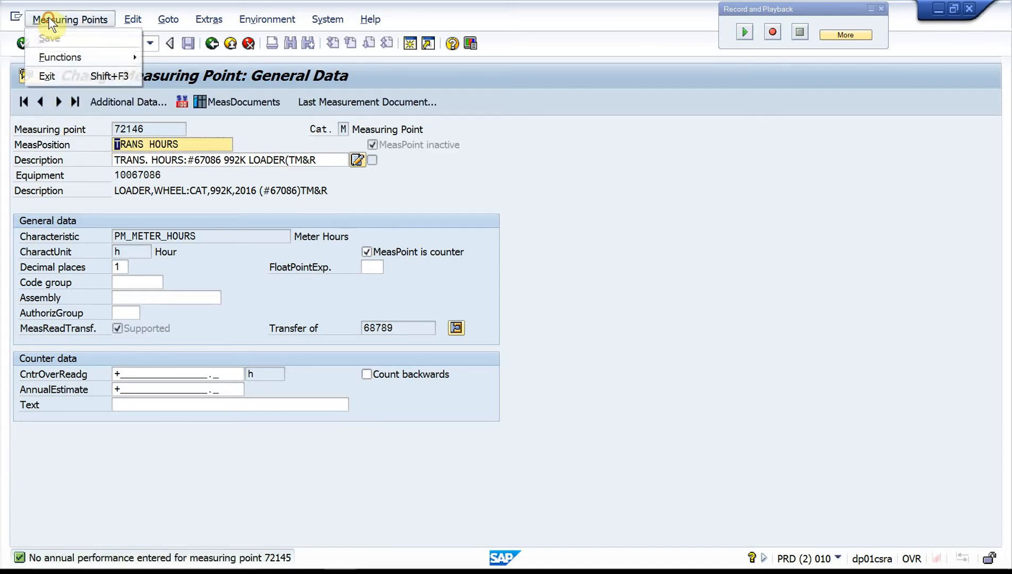
{"action": "mouse_move", "coordinate": [79, 59]}
{"action": "mouse_move", "coordinate": [167, 54]}
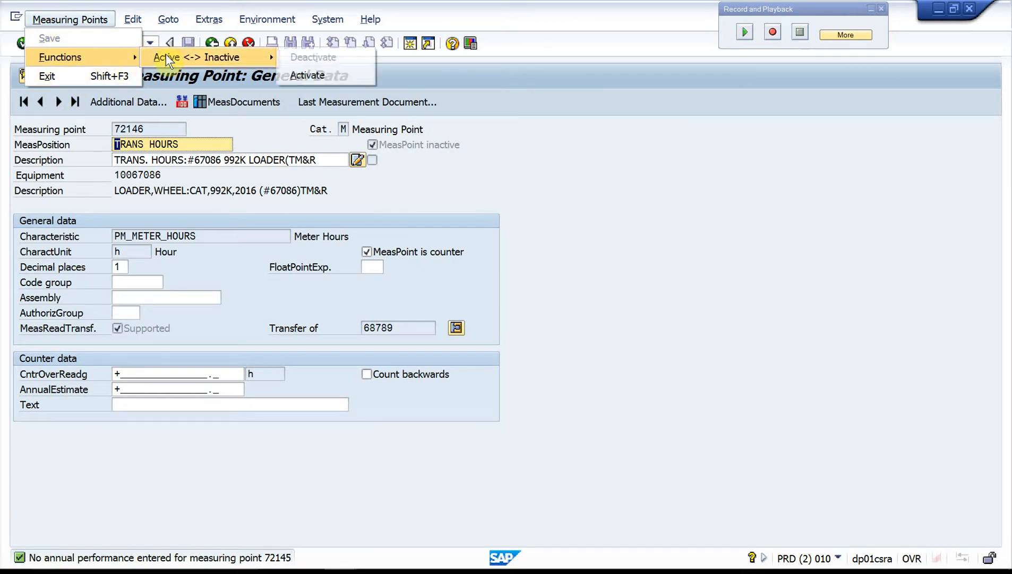
{"action": "left_click", "coordinate": [311, 75]}
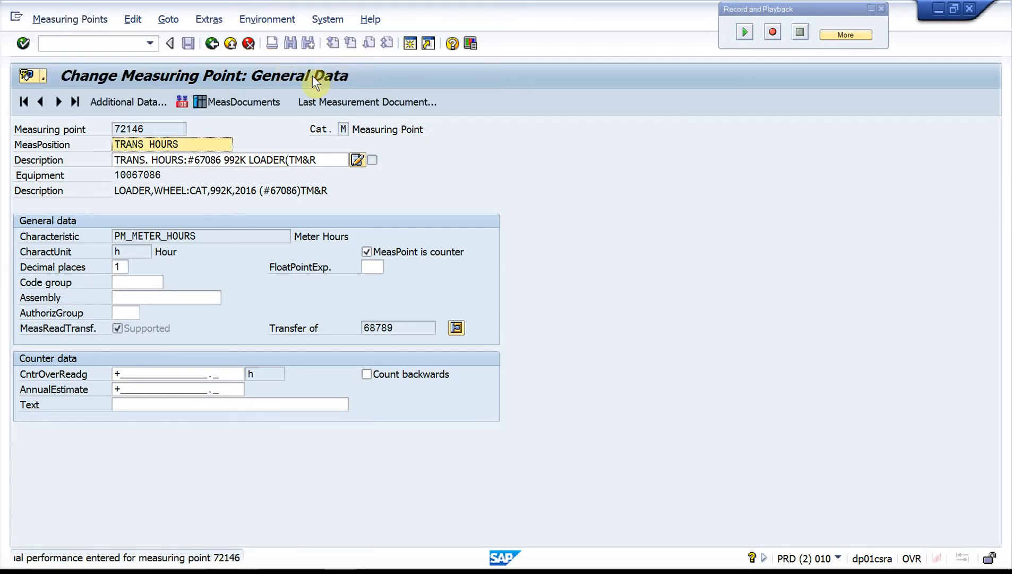
{"action": "left_click", "coordinate": [211, 42]}
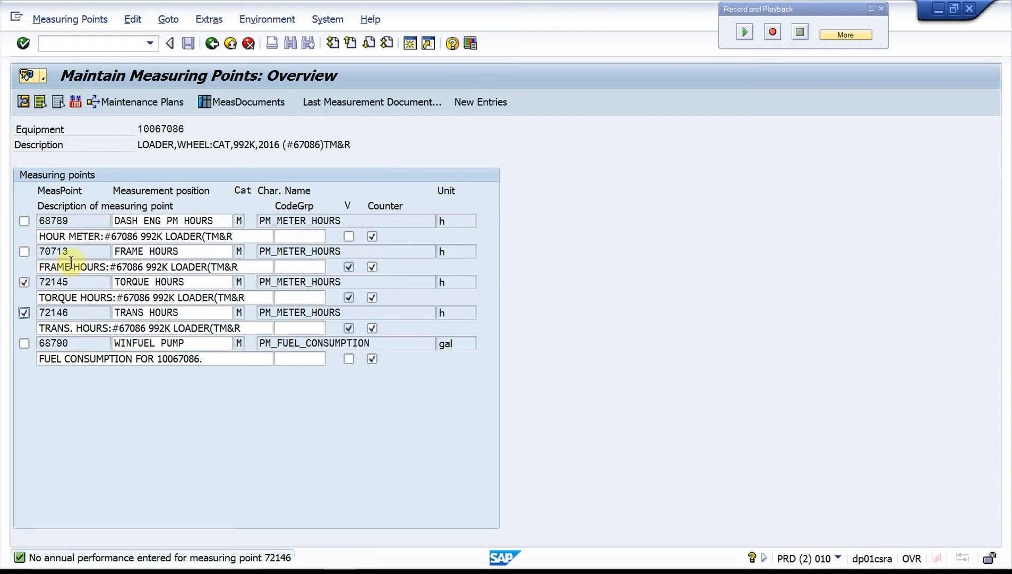
Step: List the measurement documents of only the FRAME HOURS measuring point, check its counter readings, and return to the overview
{"action": "left_click", "coordinate": [24, 310]}
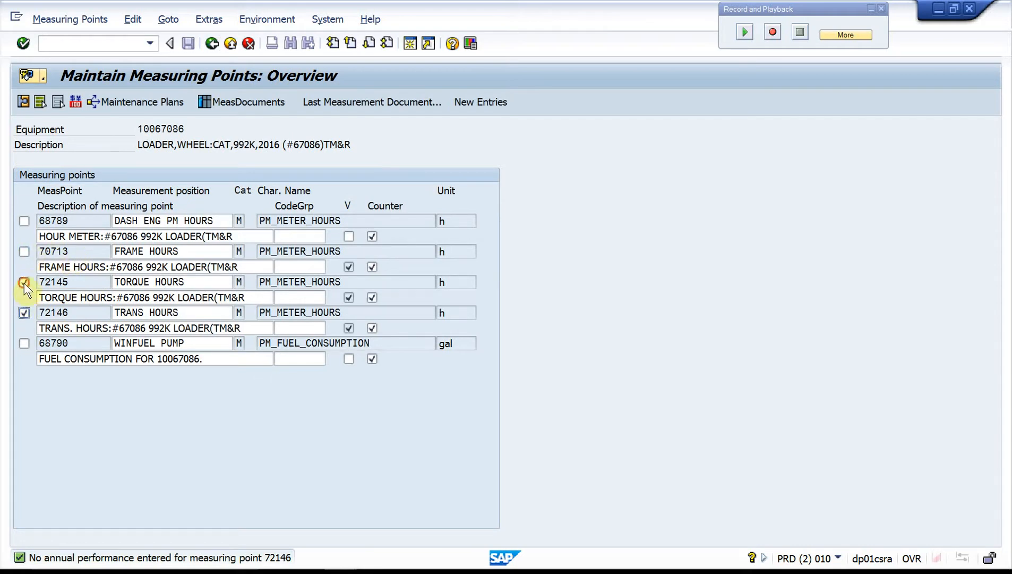
{"action": "left_click", "coordinate": [24, 312]}
{"action": "left_click", "coordinate": [24, 251]}
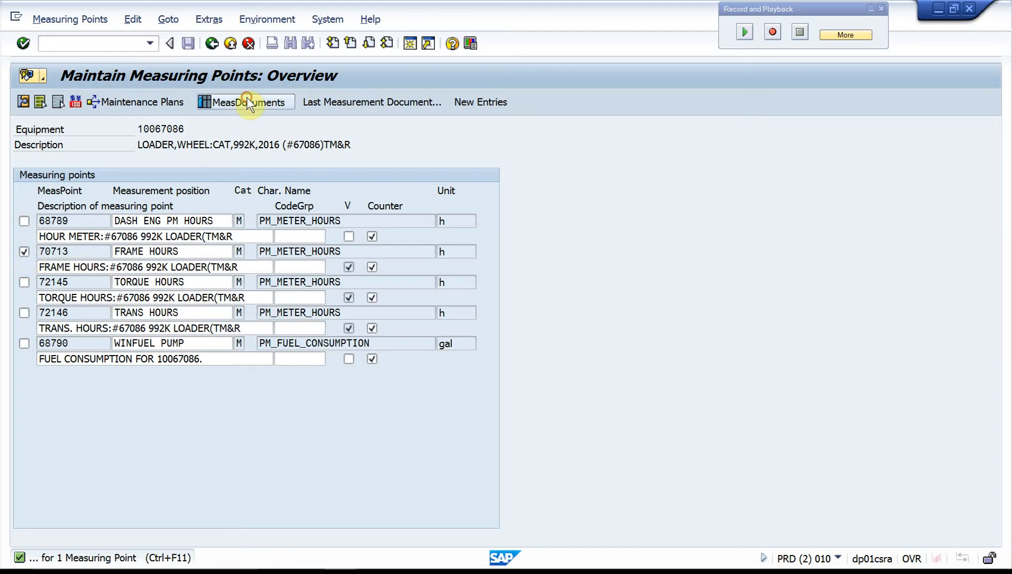
{"action": "left_click", "coordinate": [248, 101]}
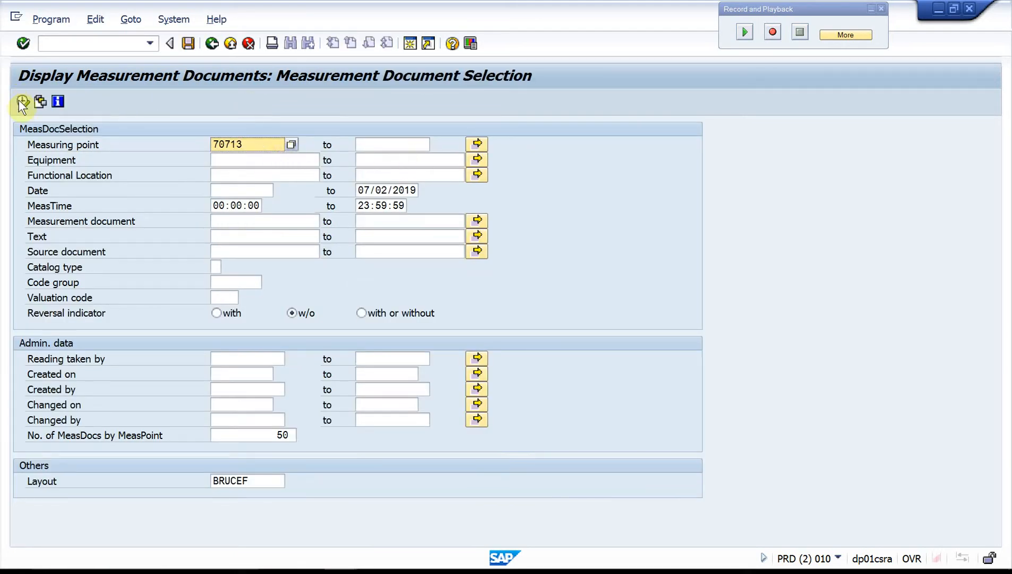
{"action": "left_click", "coordinate": [21, 102]}
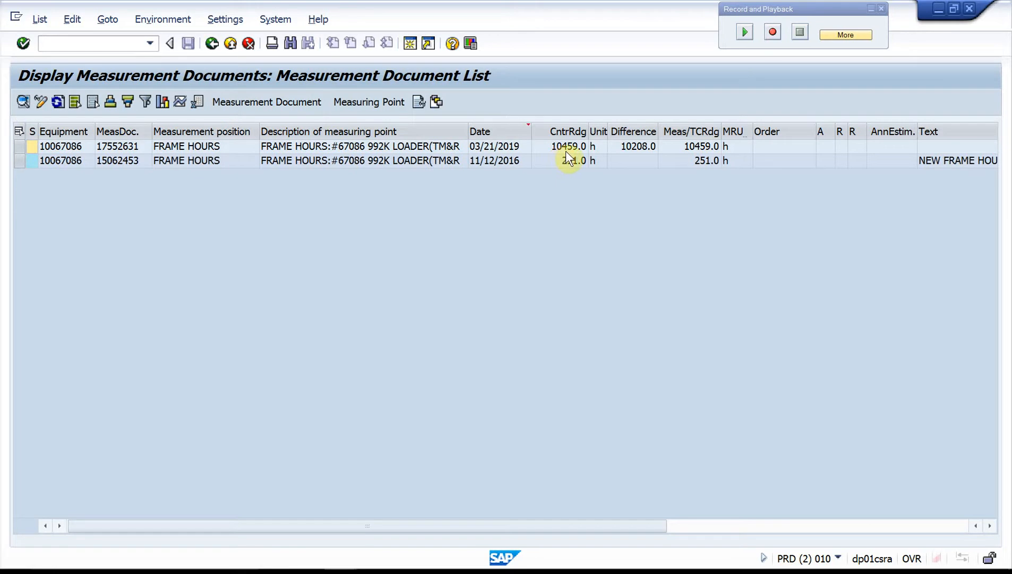
{"action": "left_click", "coordinate": [213, 46]}
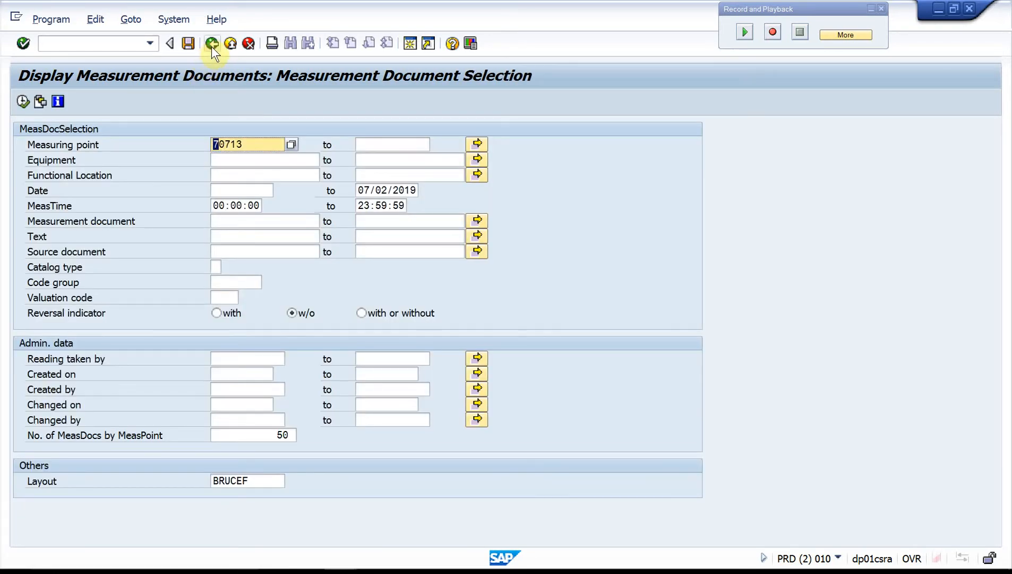
{"action": "left_click", "coordinate": [212, 46]}
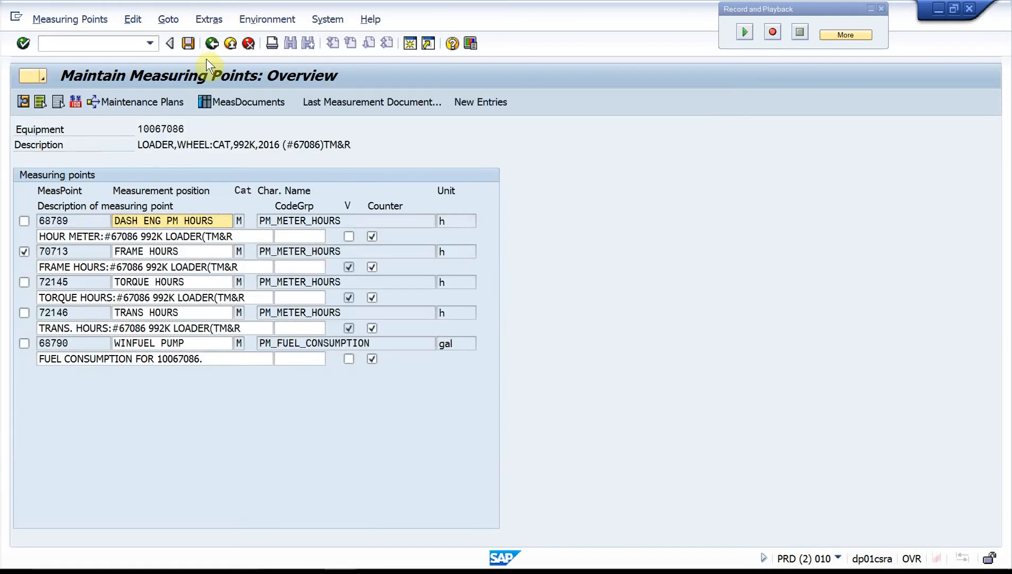
Step: Look for measurement documents of only the TORQUE HOURS measuring point and return to the overview
{"action": "left_click", "coordinate": [24, 282]}
{"action": "left_click", "coordinate": [25, 251]}
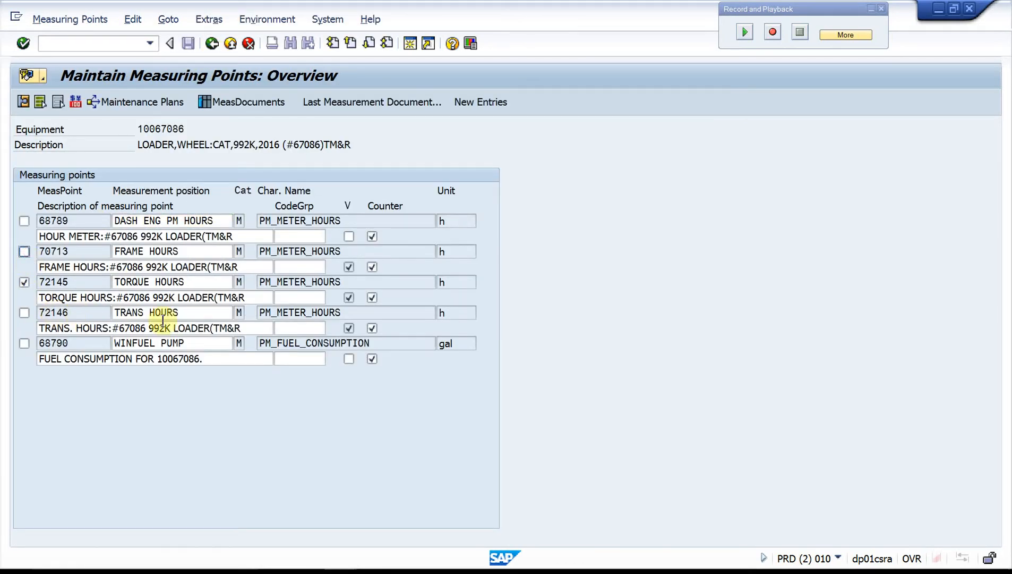
{"action": "left_click", "coordinate": [223, 103]}
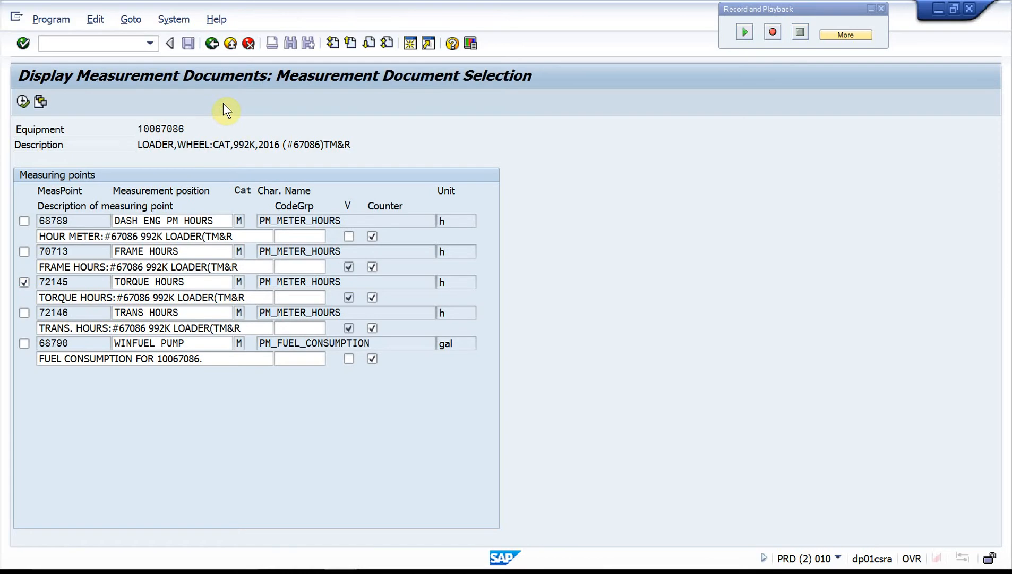
{"action": "left_click", "coordinate": [22, 101]}
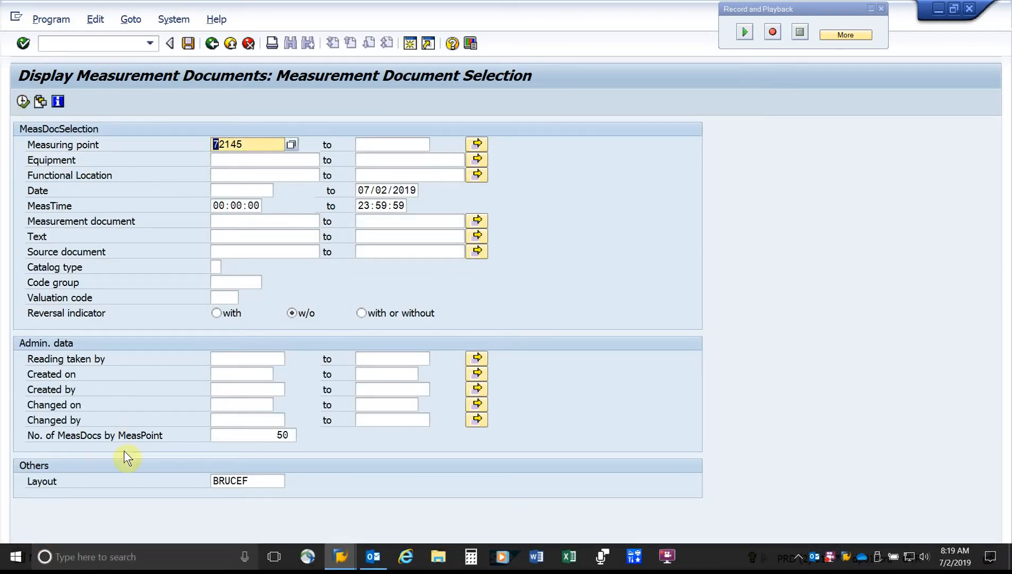
{"action": "left_click", "coordinate": [210, 44]}
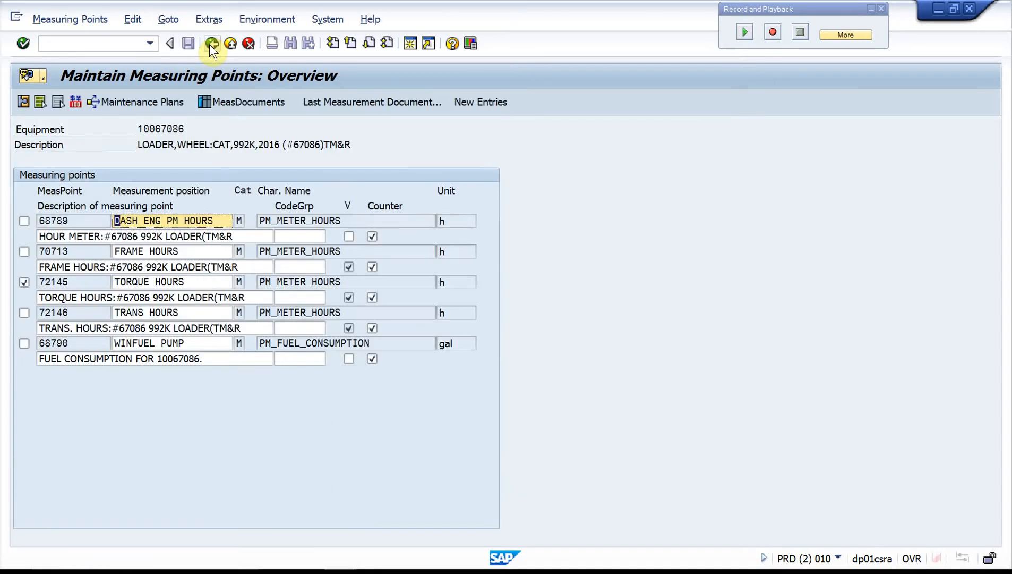
Step: Leave the loader's equipment record and save its changes on exit to the equipment list
{"action": "left_click", "coordinate": [210, 44]}
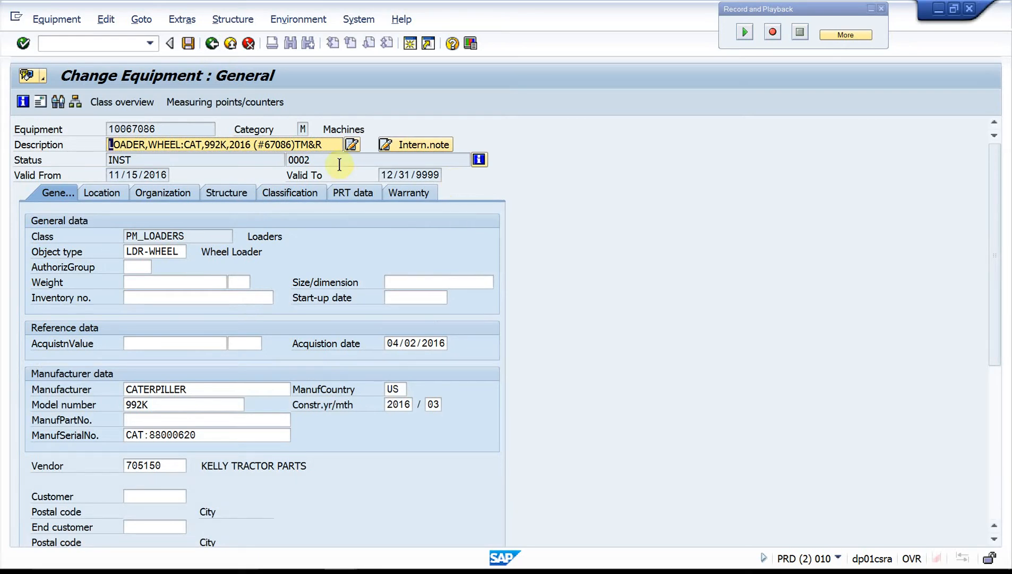
{"action": "left_click", "coordinate": [212, 43]}
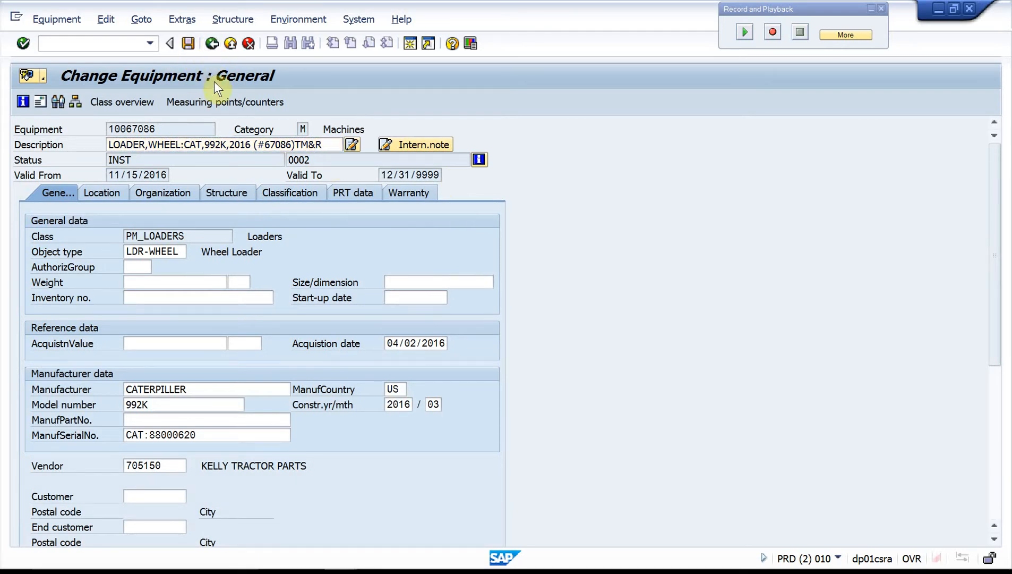
{"action": "left_click", "coordinate": [240, 280]}
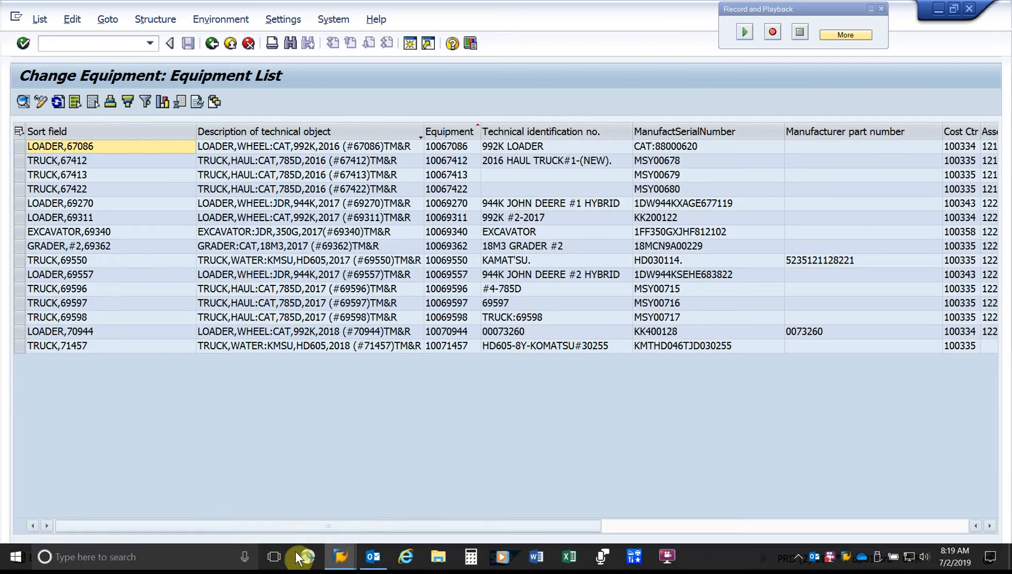
Step: Switch to the session for collective entry of measurement documents and check its transaction code in the system status
{"action": "mouse_move", "coordinate": [341, 560]}
{"action": "left_click", "coordinate": [421, 506]}
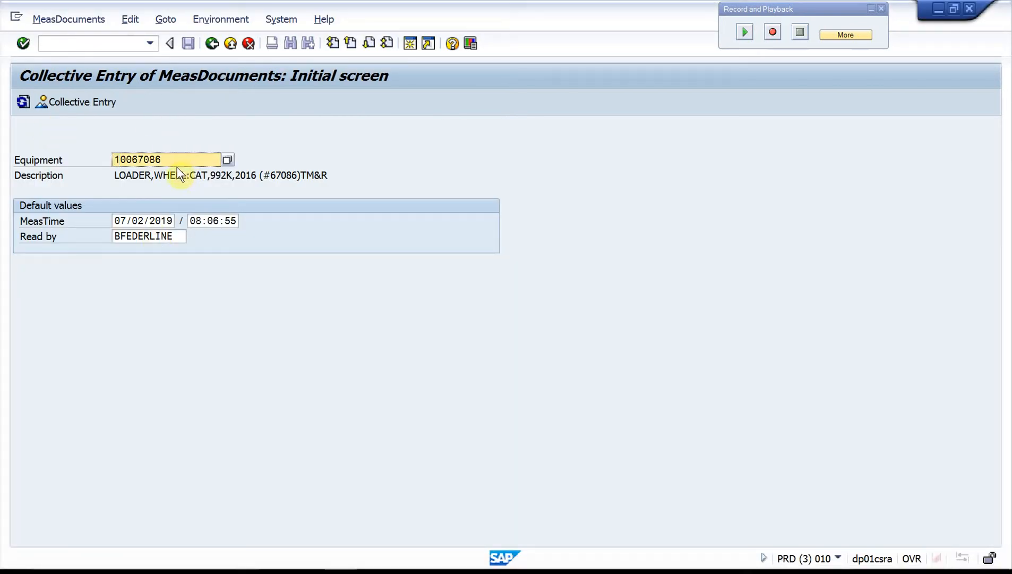
{"action": "left_click", "coordinate": [281, 10]}
{"action": "left_click", "coordinate": [306, 230]}
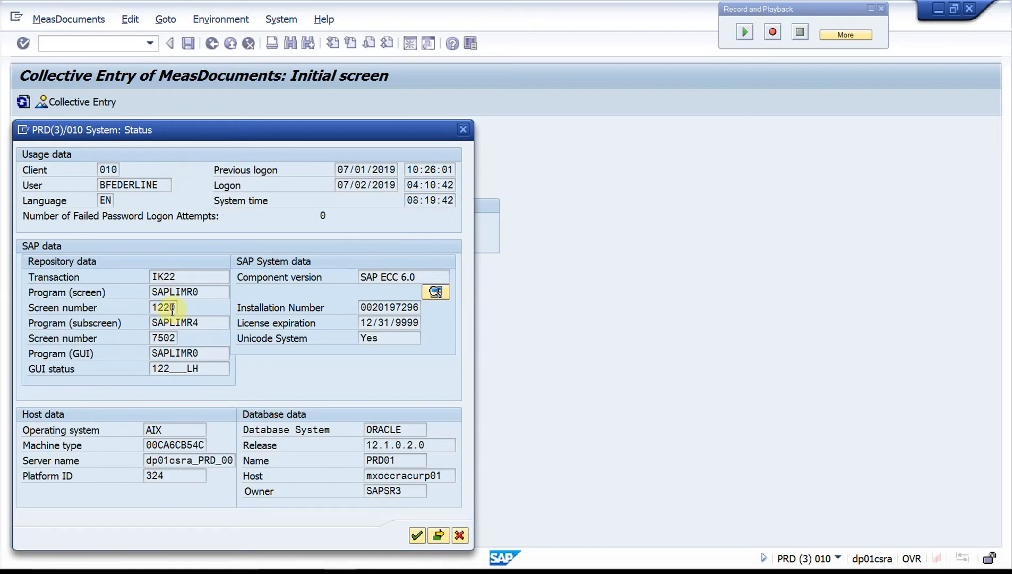
{"action": "left_click", "coordinate": [461, 129]}
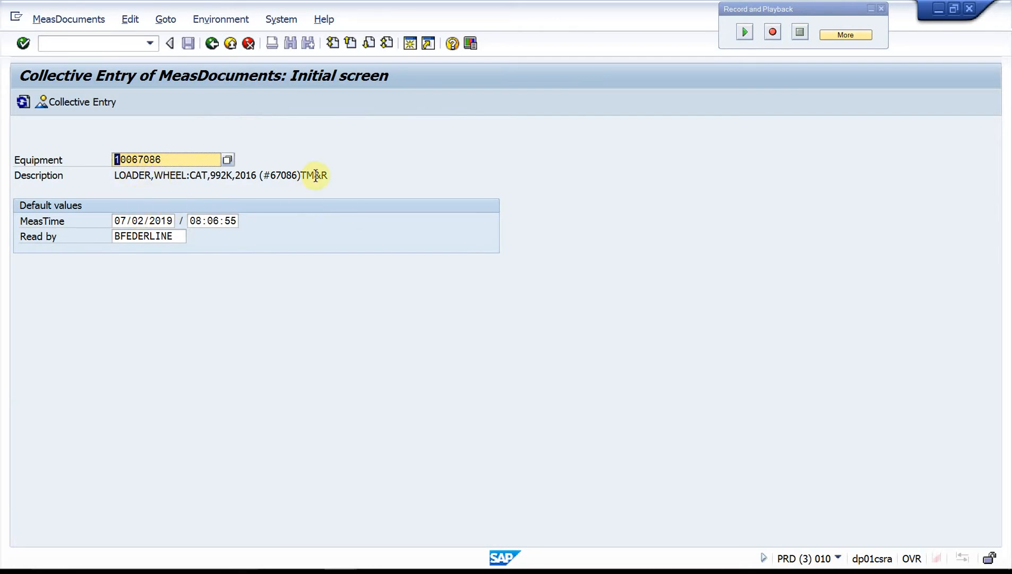
Step: List all measuring points of loader 10067086 for collective entry and open the TORQUE HOURS and TRANS HOURS measurement documents in detail
{"action": "key", "text": "Return"}
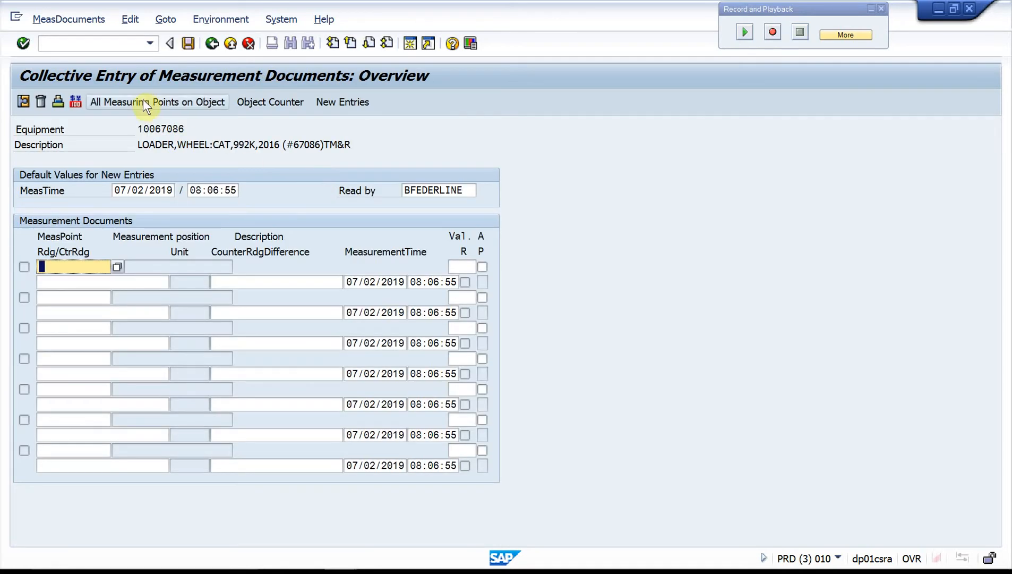
{"action": "left_click", "coordinate": [120, 101]}
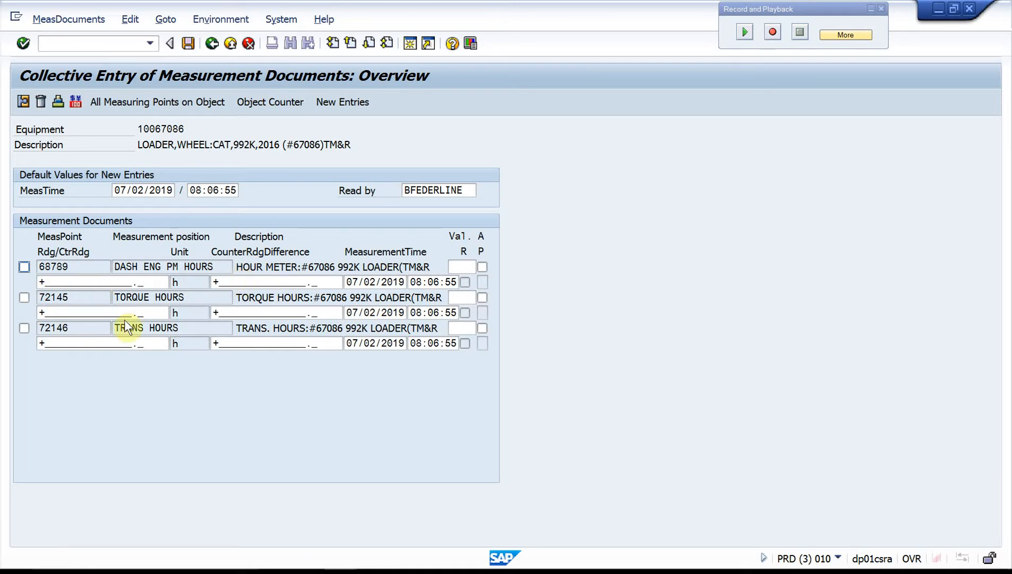
{"action": "left_click", "coordinate": [90, 312]}
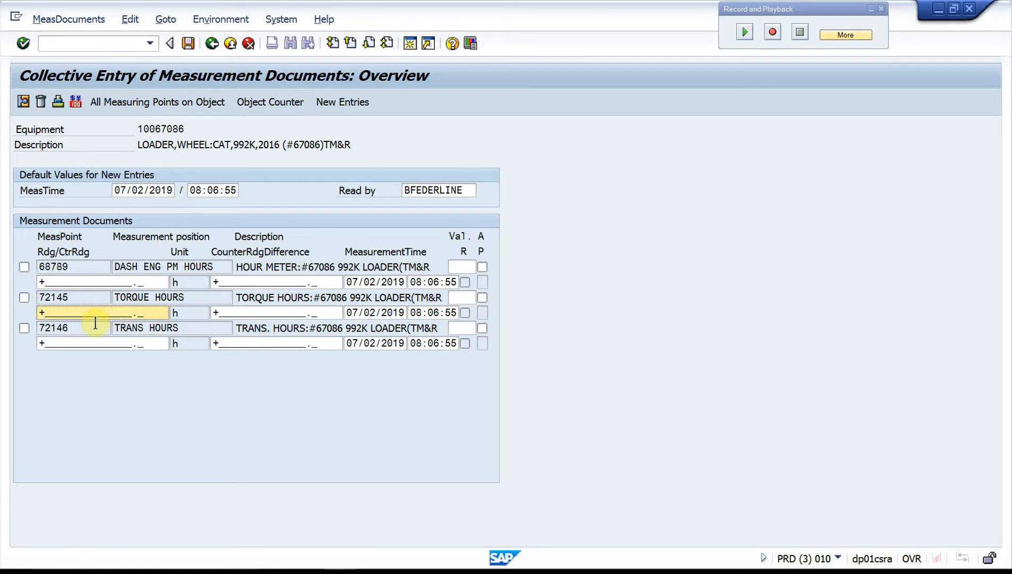
{"action": "left_click", "coordinate": [24, 298]}
{"action": "left_click", "coordinate": [23, 328]}
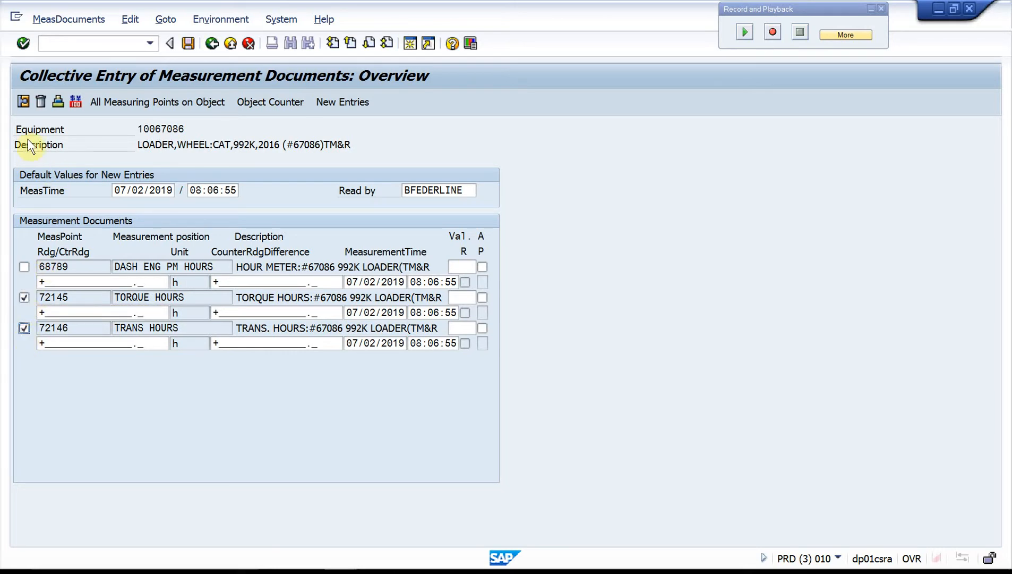
{"action": "left_click", "coordinate": [24, 101]}
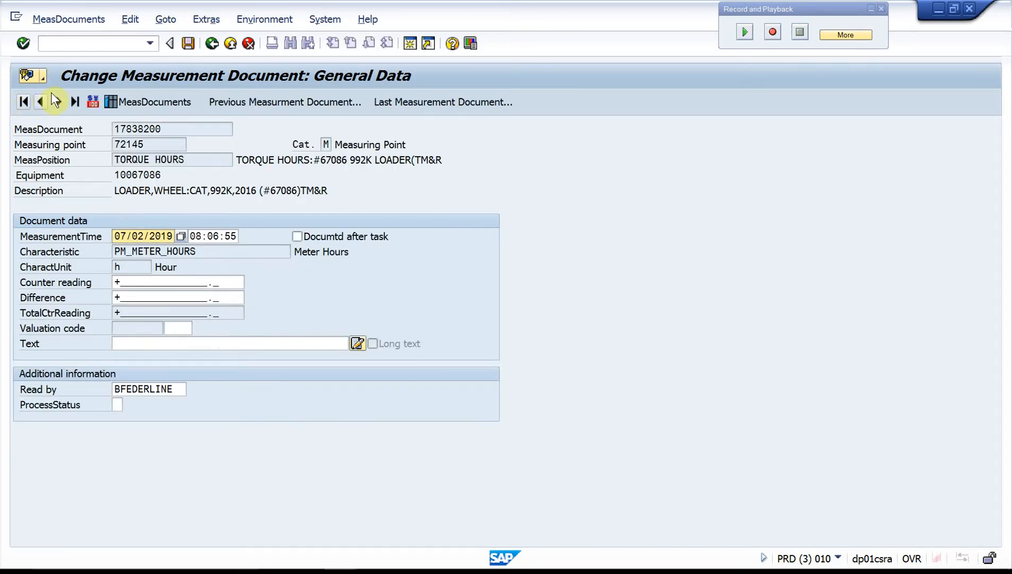
Step: Set the TORQUE HOURS measurement document's counter replacement option to Total CntrReadg set externally
{"action": "left_click", "coordinate": [77, 17]}
{"action": "mouse_move", "coordinate": [80, 59]}
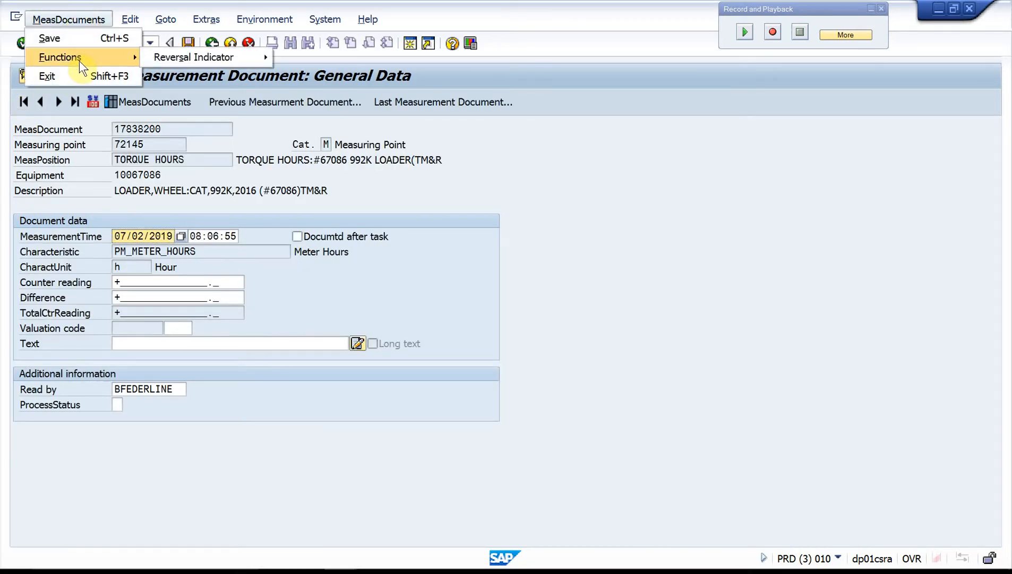
{"action": "mouse_move", "coordinate": [162, 57]}
{"action": "mouse_move", "coordinate": [140, 21]}
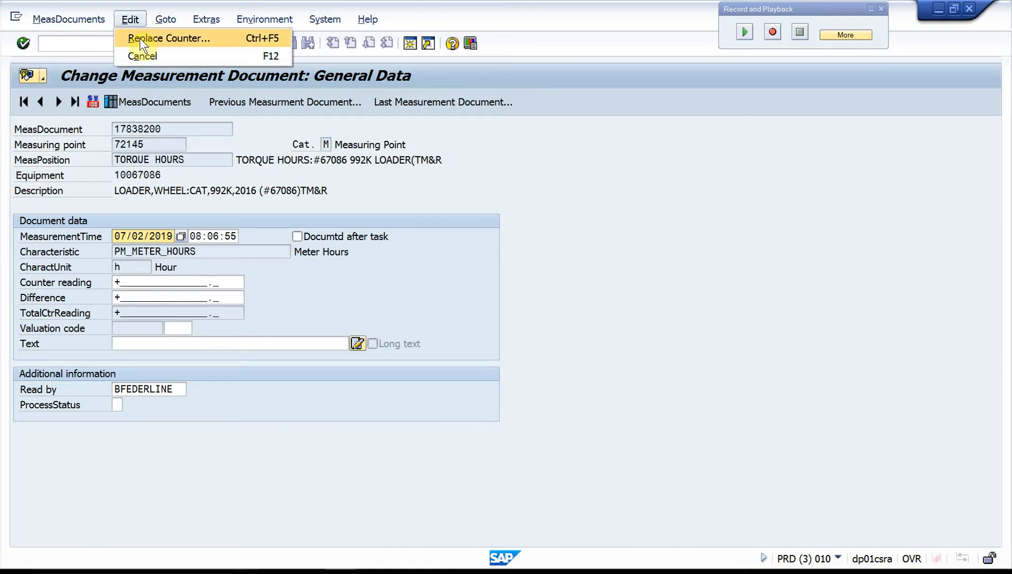
{"action": "left_click", "coordinate": [141, 37]}
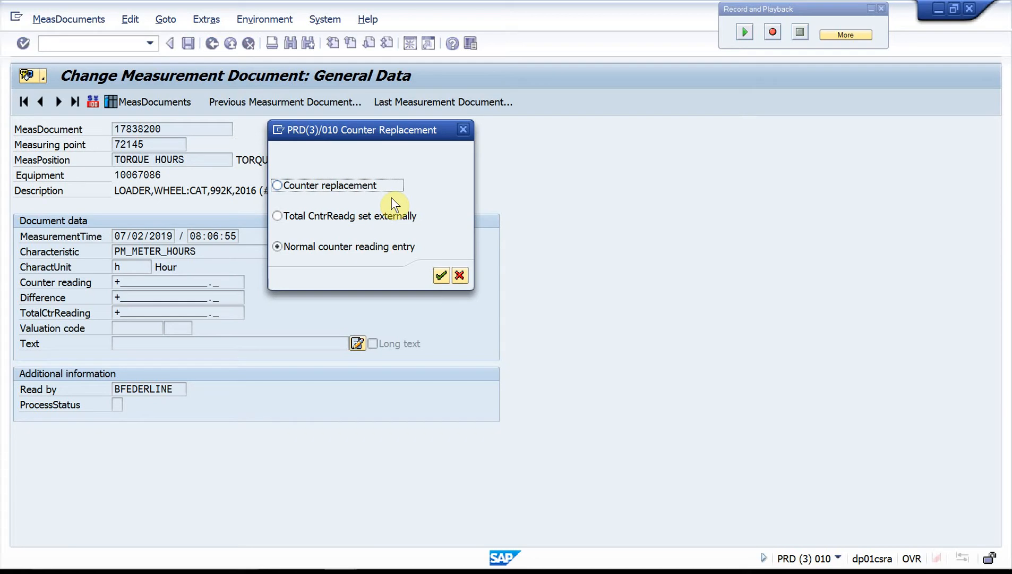
{"action": "left_click", "coordinate": [275, 215]}
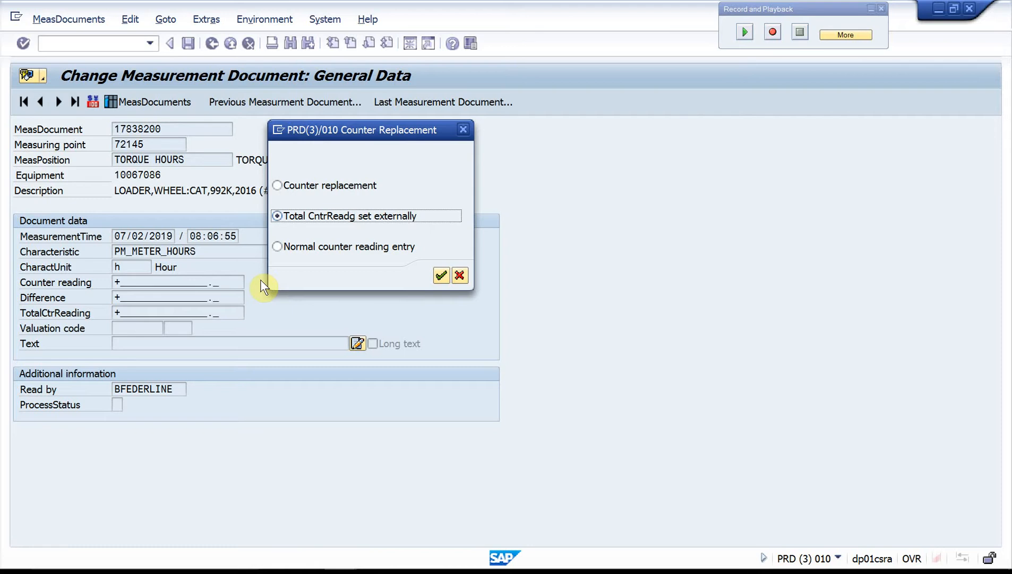
{"action": "left_click", "coordinate": [434, 271]}
Step: Enter 10459 as both the counter reading and the total counter reading of the TORQUE HOURS document
{"action": "left_click", "coordinate": [178, 282]}
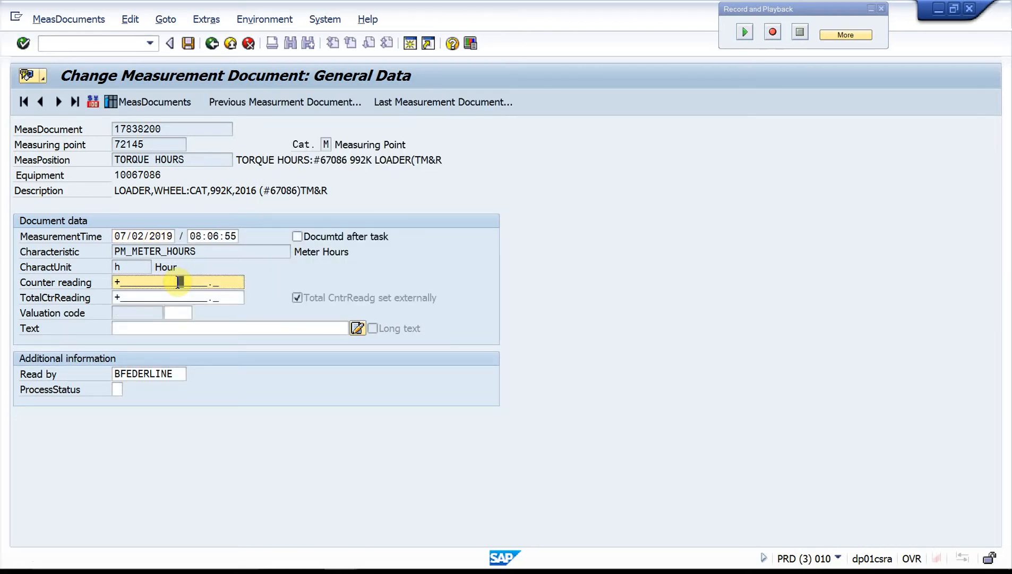
{"action": "type", "text": "10459"}
{"action": "left_click", "coordinate": [176, 297]}
{"action": "type", "text": "10459"}
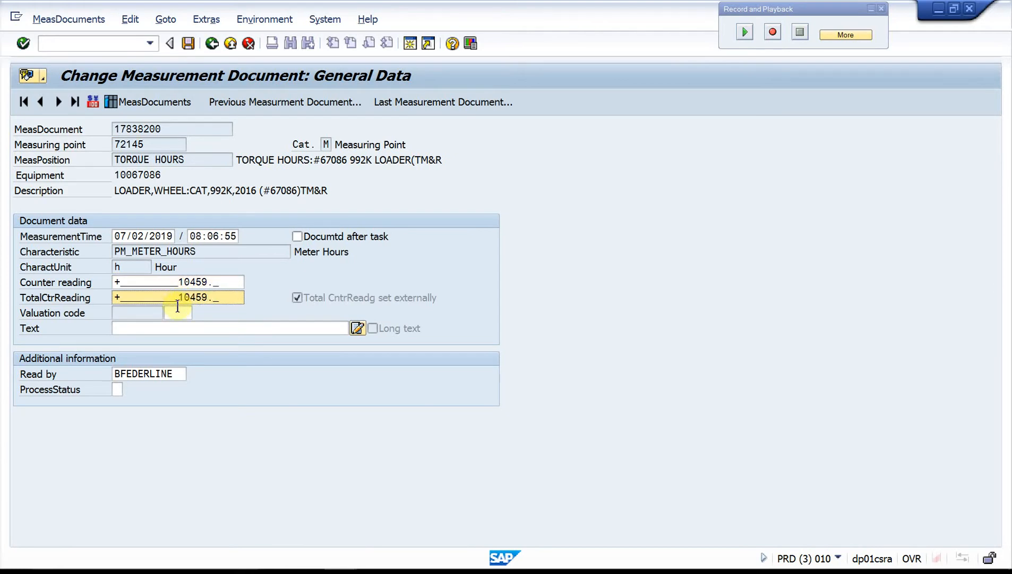
{"action": "key", "text": "Return"}
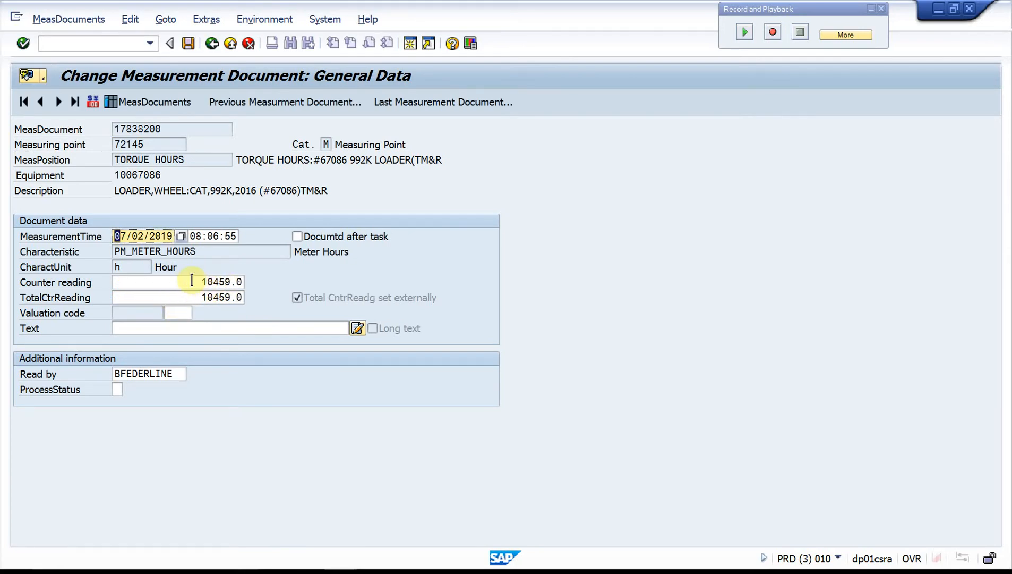
{"action": "double_click", "coordinate": [192, 280]}
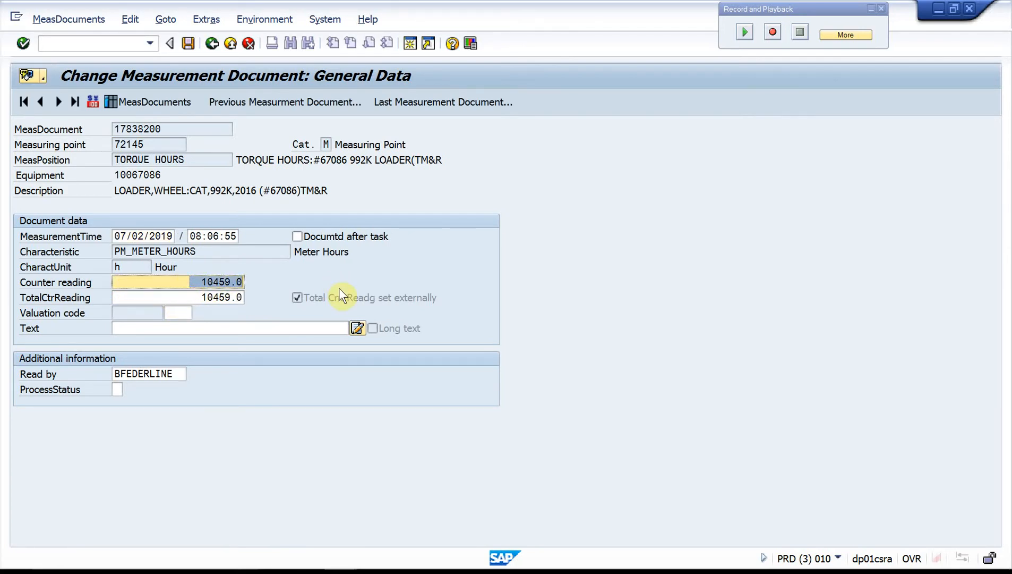
{"action": "left_click", "coordinate": [339, 288]}
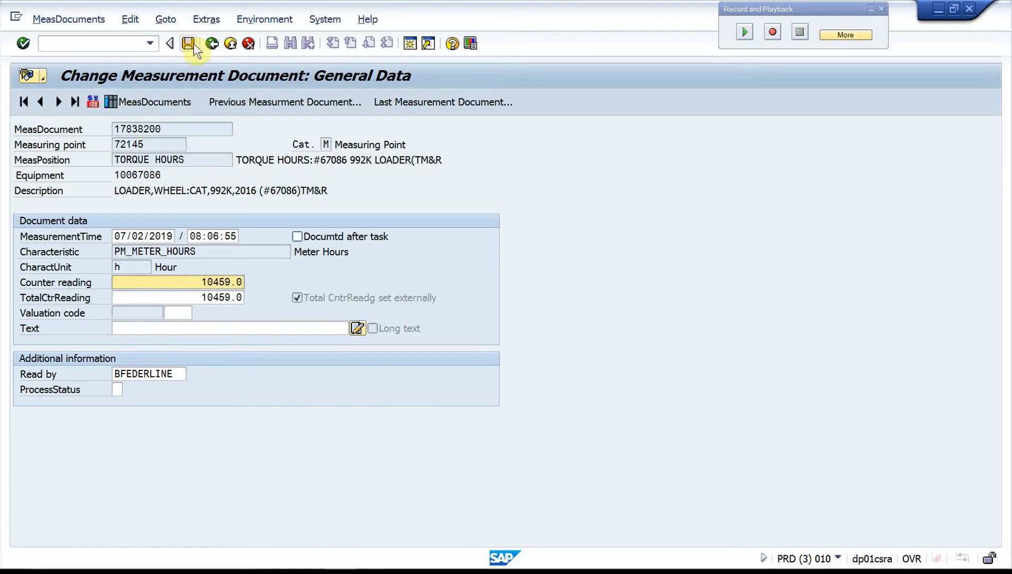
Step: Go to the TRANS HOURS measurement document and set its counter replacement option to Total CntrReadg set externally
{"action": "left_click", "coordinate": [57, 101]}
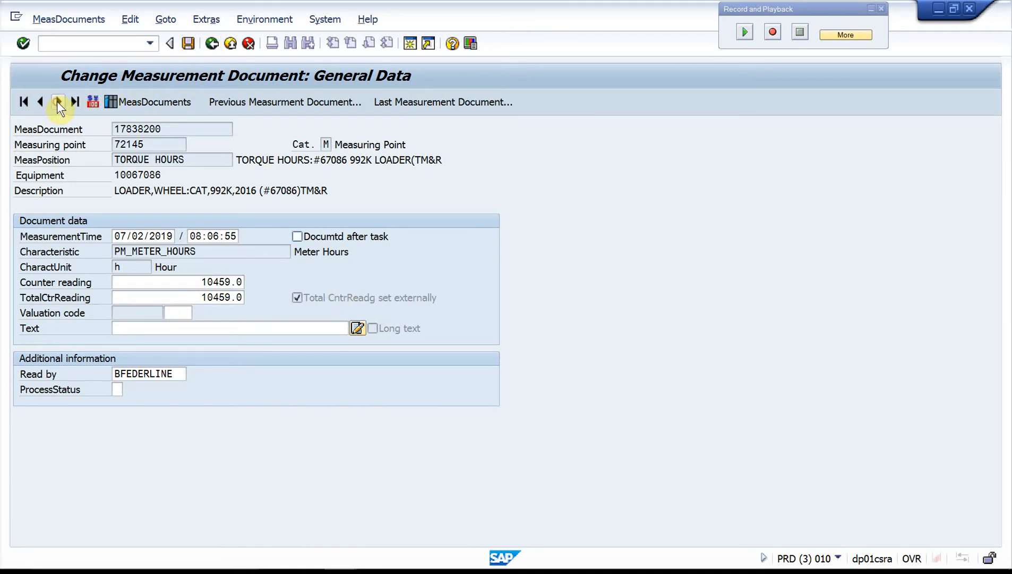
{"action": "left_click", "coordinate": [68, 20]}
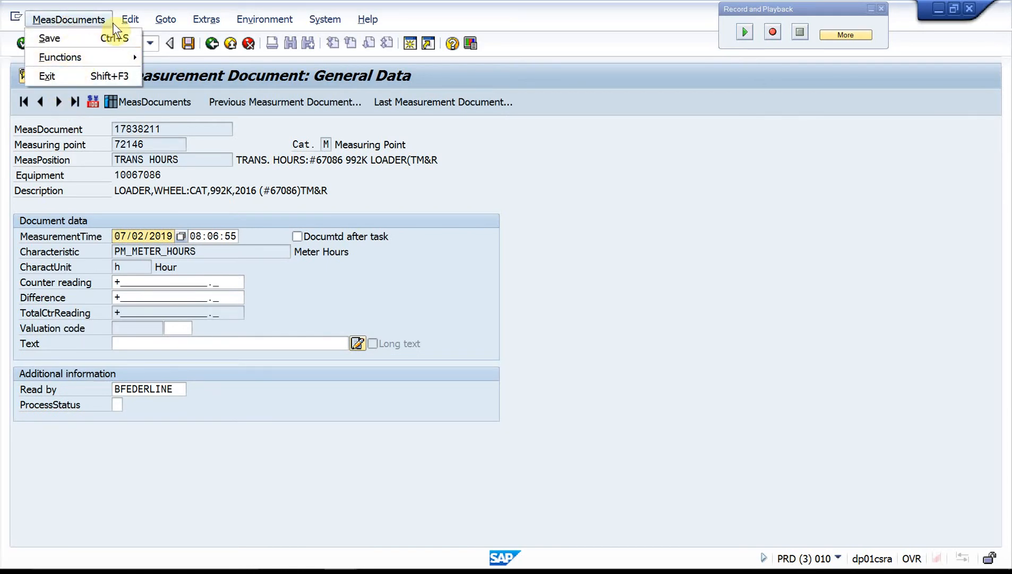
{"action": "mouse_move", "coordinate": [127, 16]}
{"action": "left_click", "coordinate": [137, 37]}
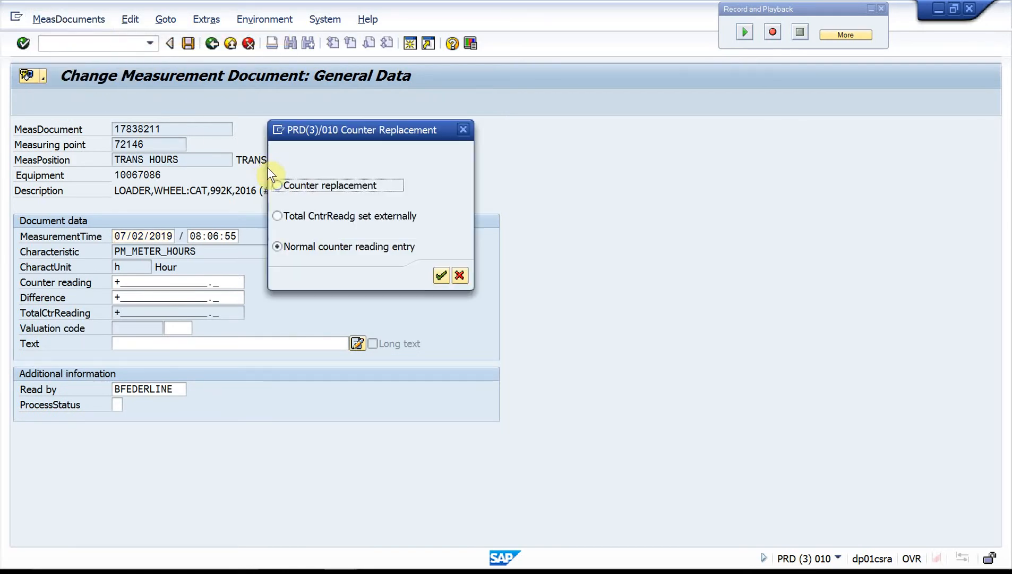
{"action": "left_click", "coordinate": [275, 215]}
{"action": "left_click", "coordinate": [441, 275]}
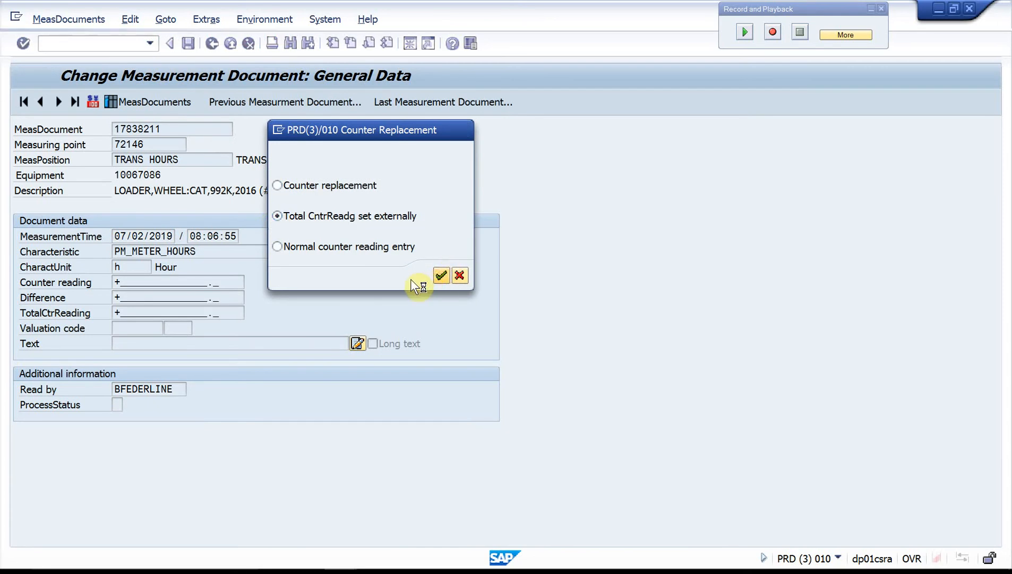
Step: Enter 10459.0 as the TRANS HOURS counter and total counter readings, and save both measurement documents from the overview
{"action": "left_click", "coordinate": [176, 282]}
{"action": "type", "text": "10459.0"}
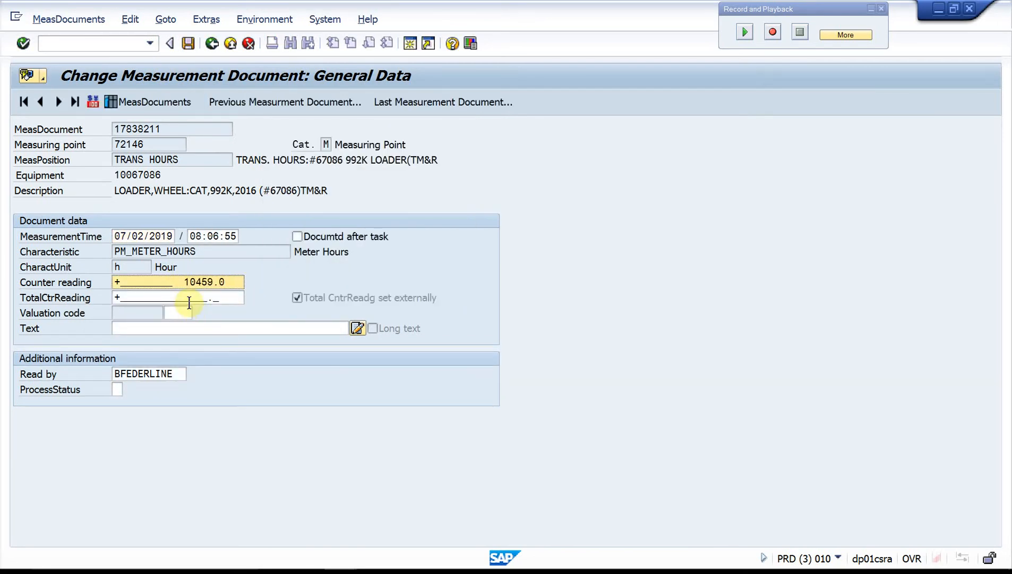
{"action": "left_click", "coordinate": [181, 298]}
{"action": "type", "text": "10459.0"}
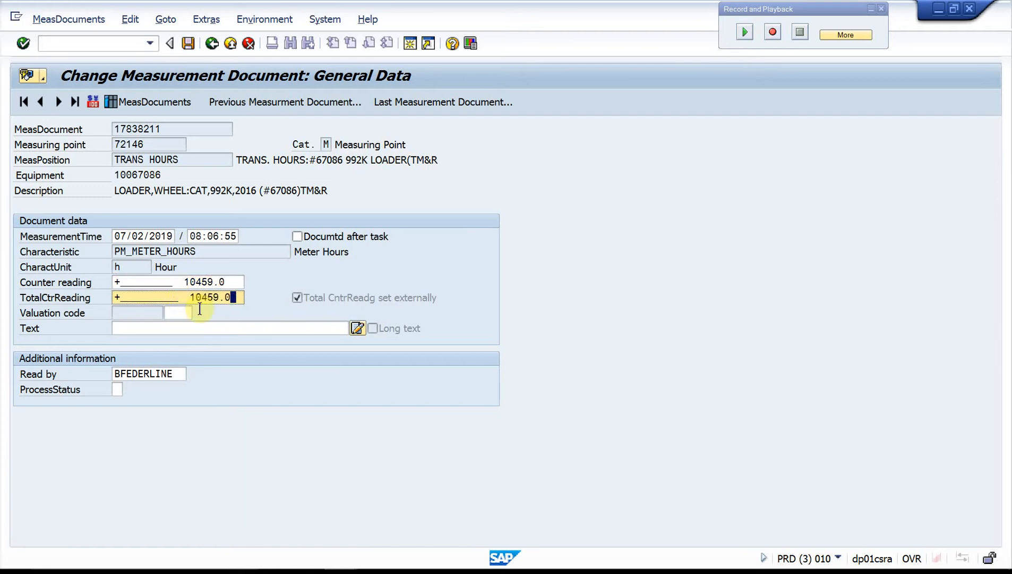
{"action": "key", "text": "Return"}
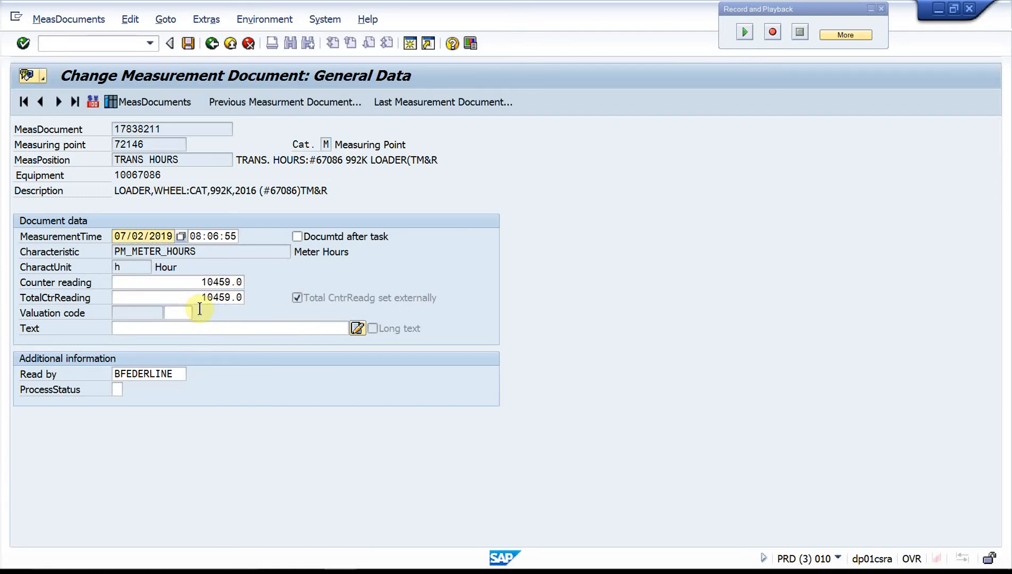
{"action": "left_click", "coordinate": [211, 45]}
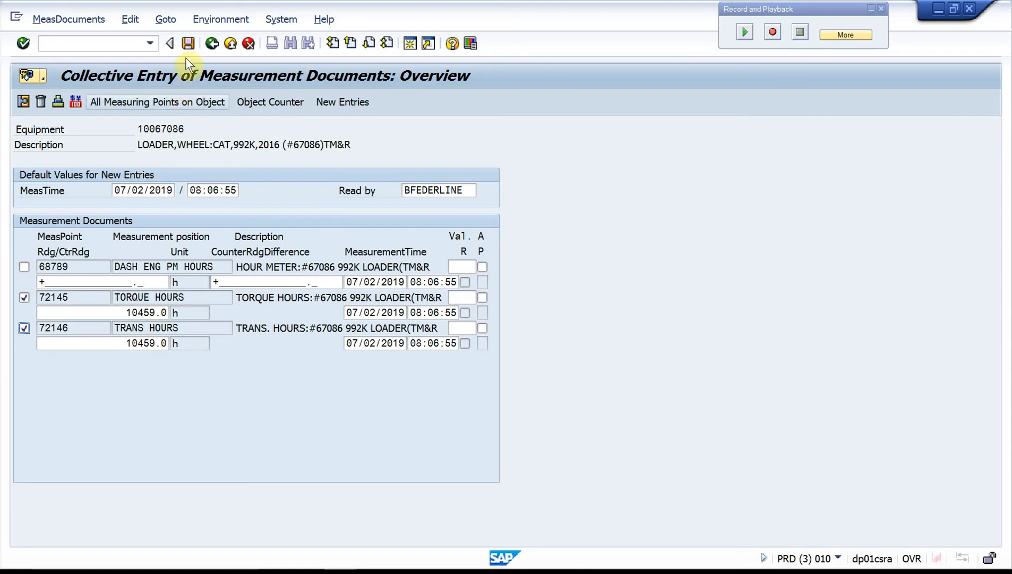
{"action": "left_click", "coordinate": [187, 40]}
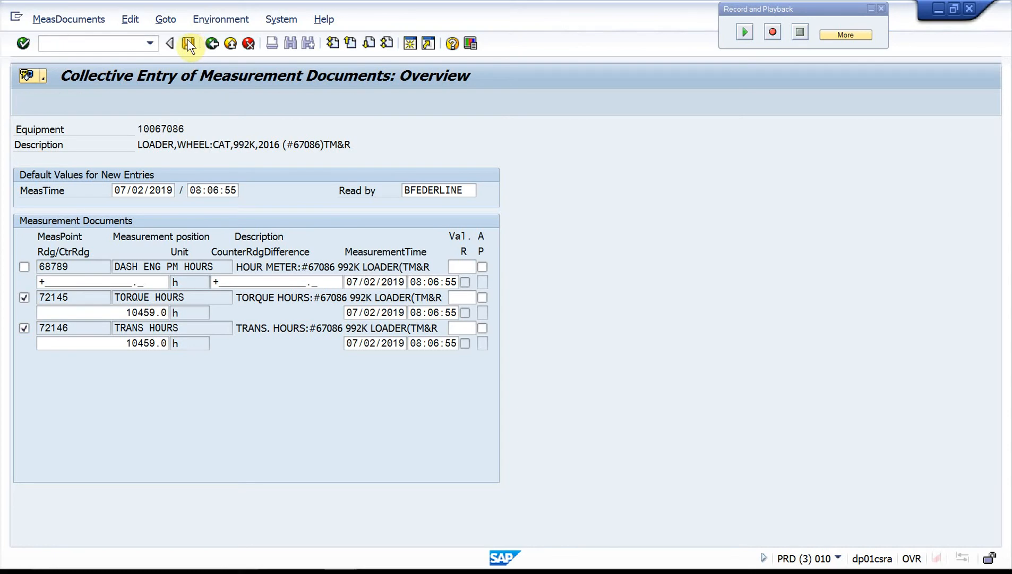
Step: Switch to the equipment list session and open the measuring points overview of loader 10067086
{"action": "mouse_move", "coordinate": [348, 562]}
{"action": "left_click", "coordinate": [331, 519]}
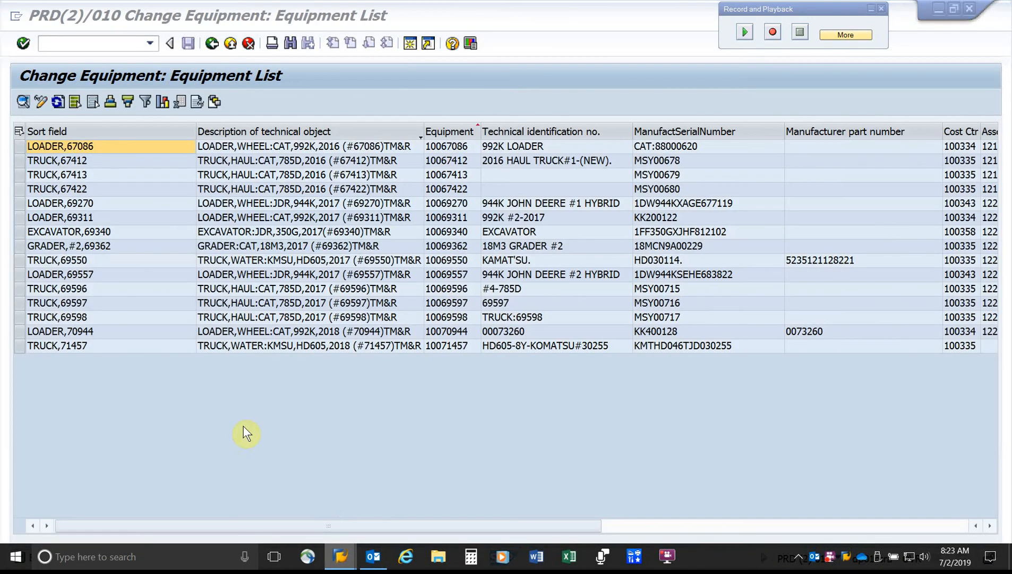
{"action": "double_click", "coordinate": [15, 147]}
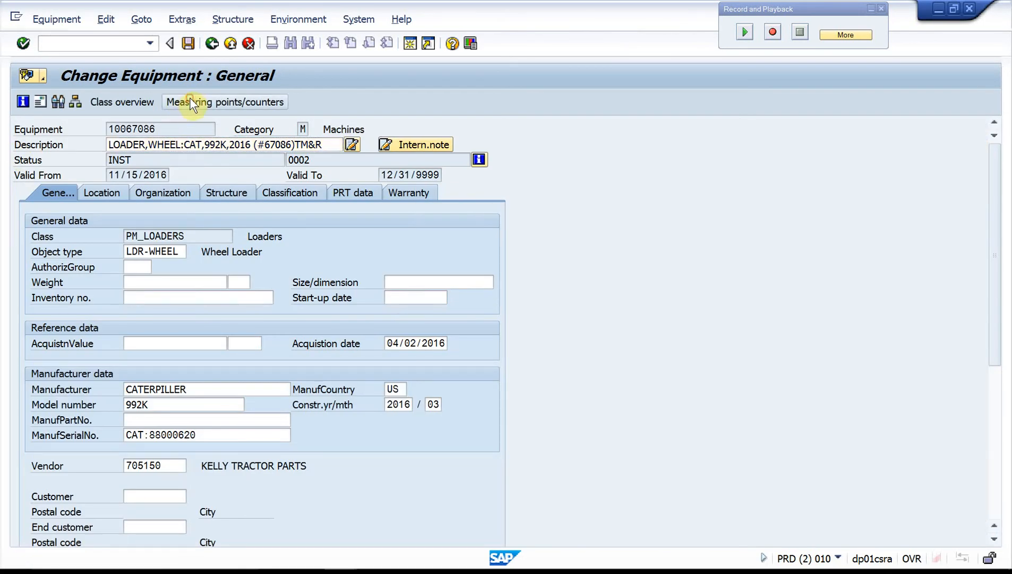
{"action": "left_click", "coordinate": [190, 101]}
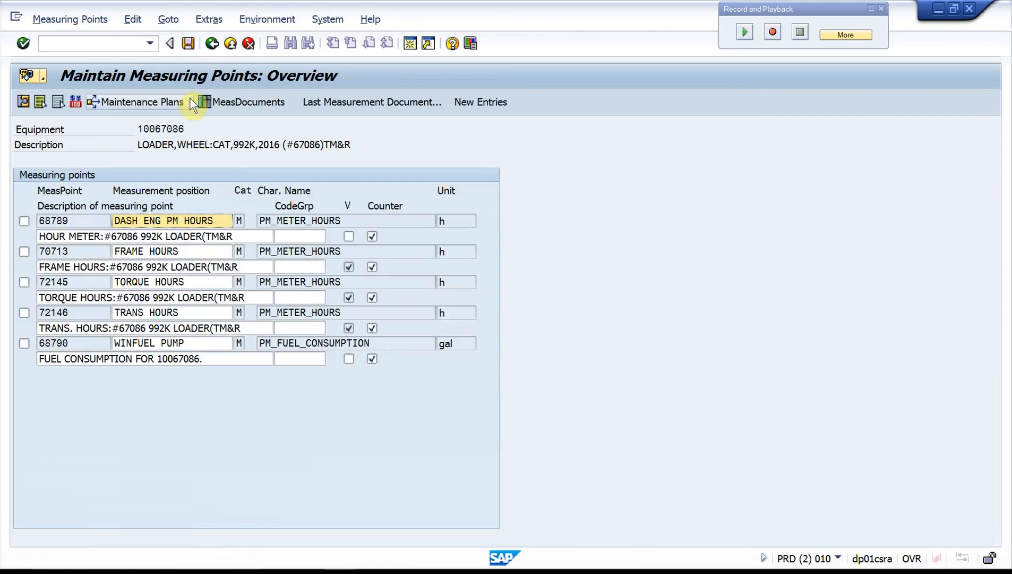
Step: Display the measurement document of the TORQUE HOURS measuring point, check its readings, and return to the overview
{"action": "left_click", "coordinate": [23, 282]}
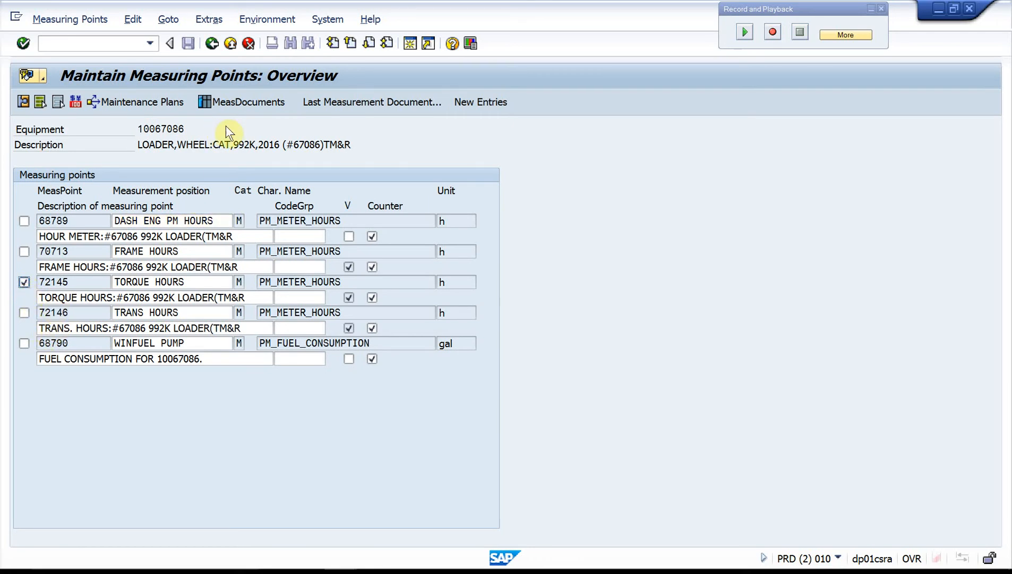
{"action": "left_click", "coordinate": [262, 103]}
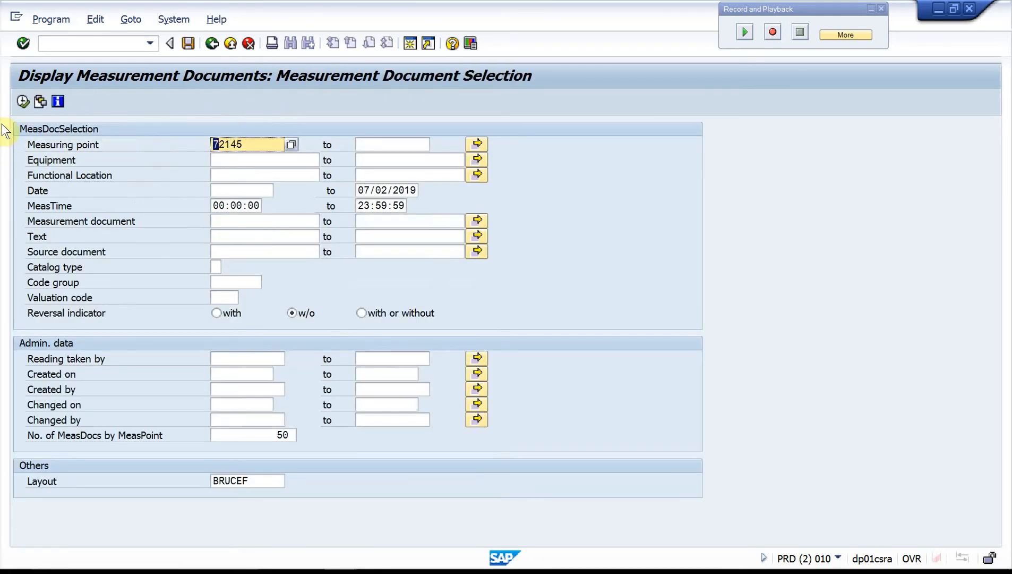
{"action": "left_click", "coordinate": [23, 102]}
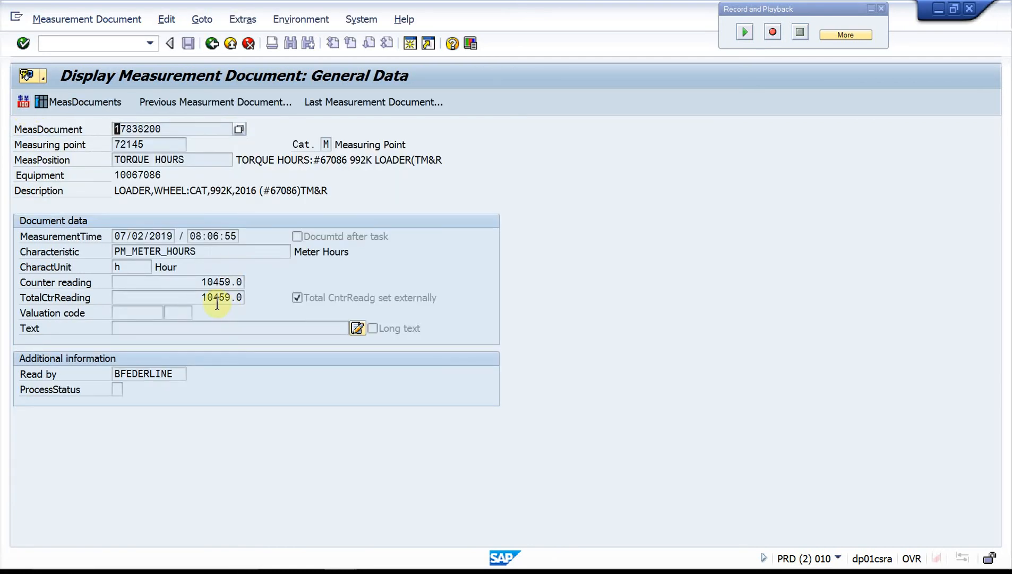
{"action": "left_click", "coordinate": [208, 50]}
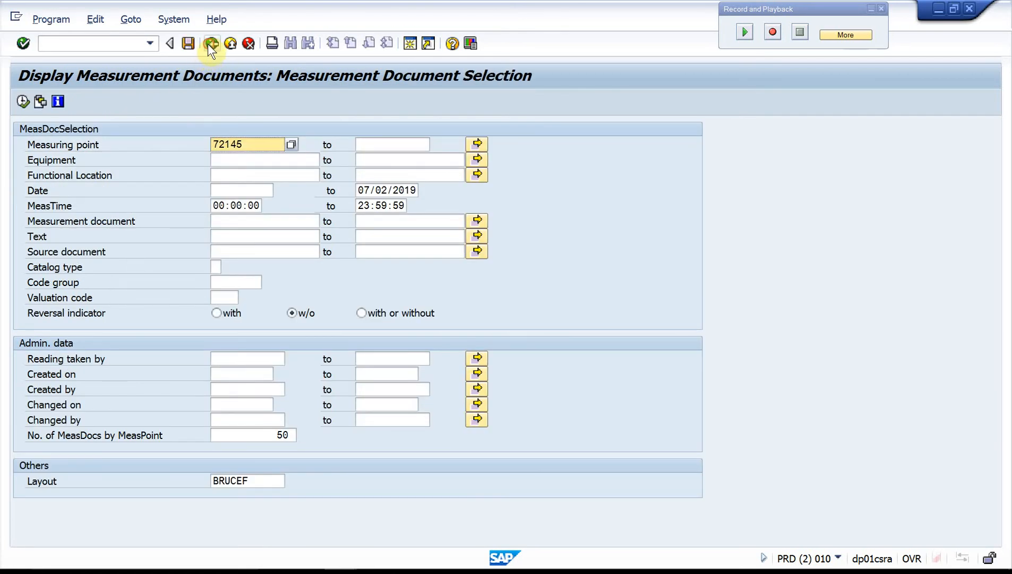
{"action": "left_click", "coordinate": [208, 44]}
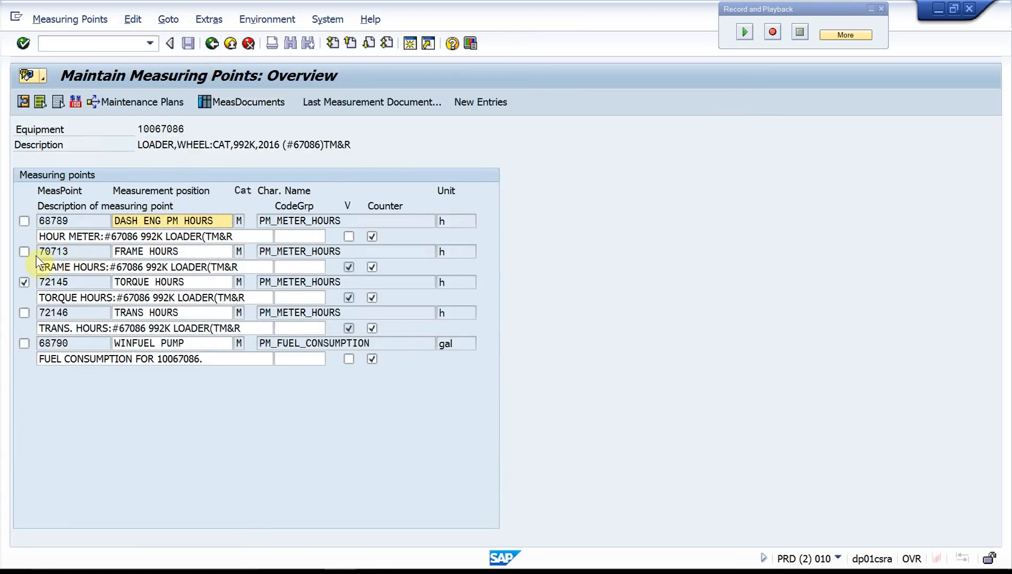
Step: Open only the FRAME HOURS measuring point in detail and list its measurement documents
{"action": "left_click", "coordinate": [24, 282]}
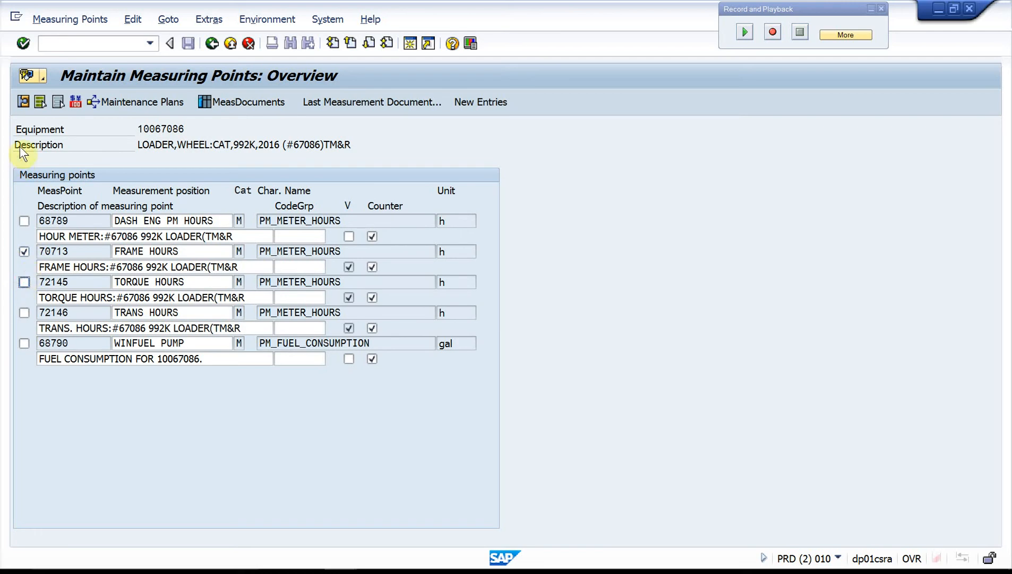
{"action": "left_click", "coordinate": [24, 103]}
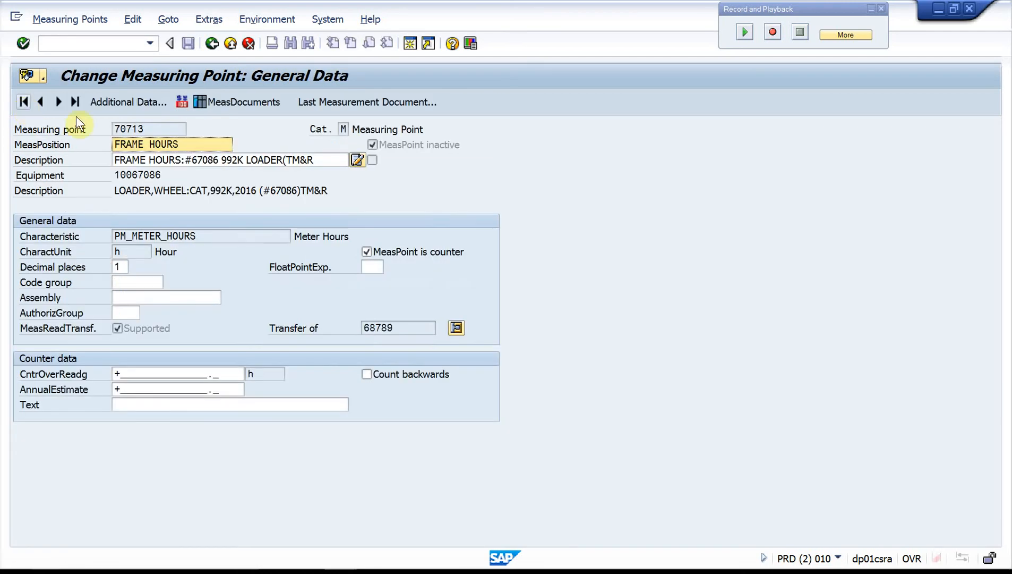
{"action": "left_click", "coordinate": [230, 101]}
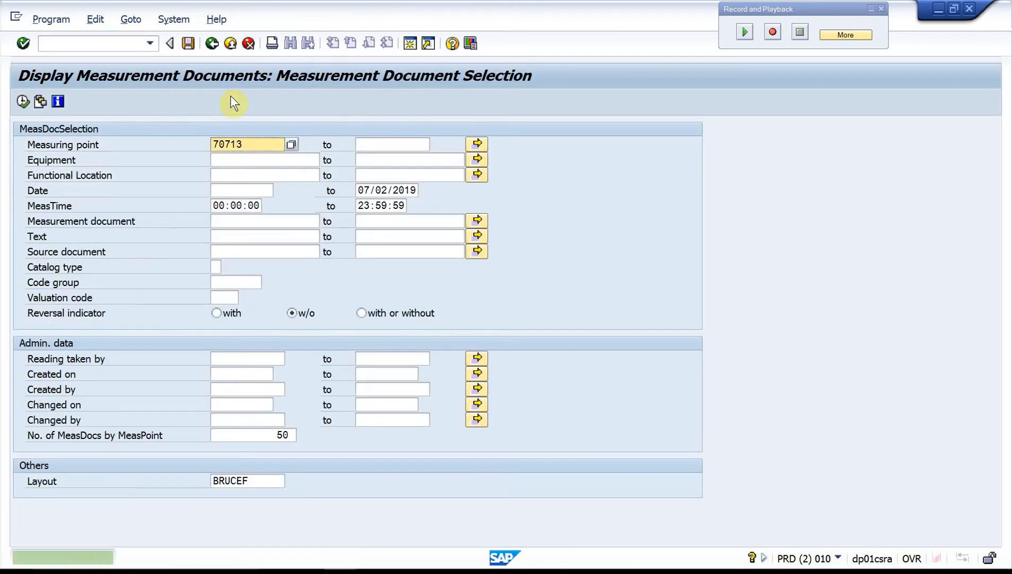
{"action": "left_click", "coordinate": [22, 101]}
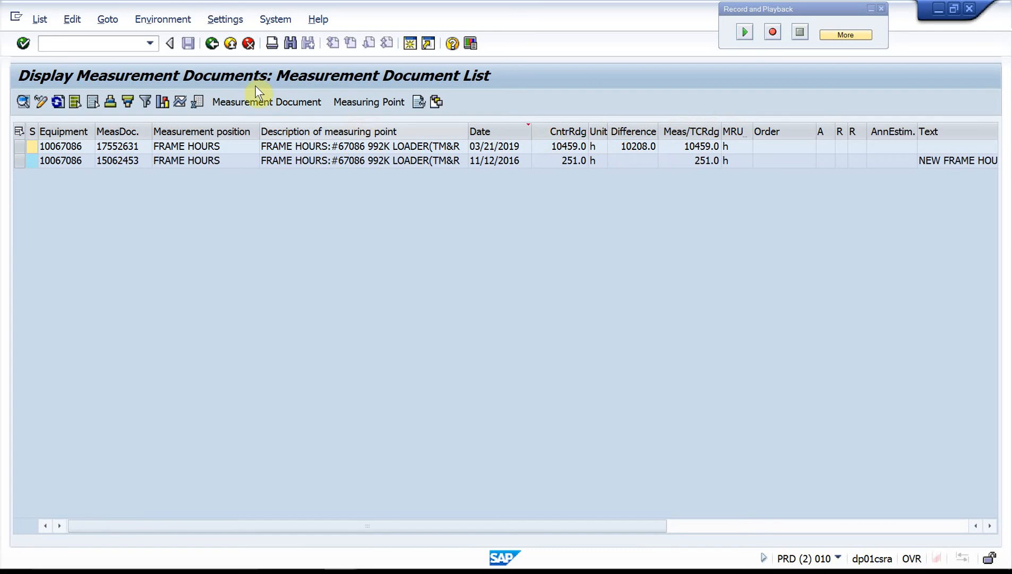
Step: Return to the measuring points overview and open only the TORQUE HOURS and TRANS HOURS points in detail
{"action": "left_click", "coordinate": [213, 42]}
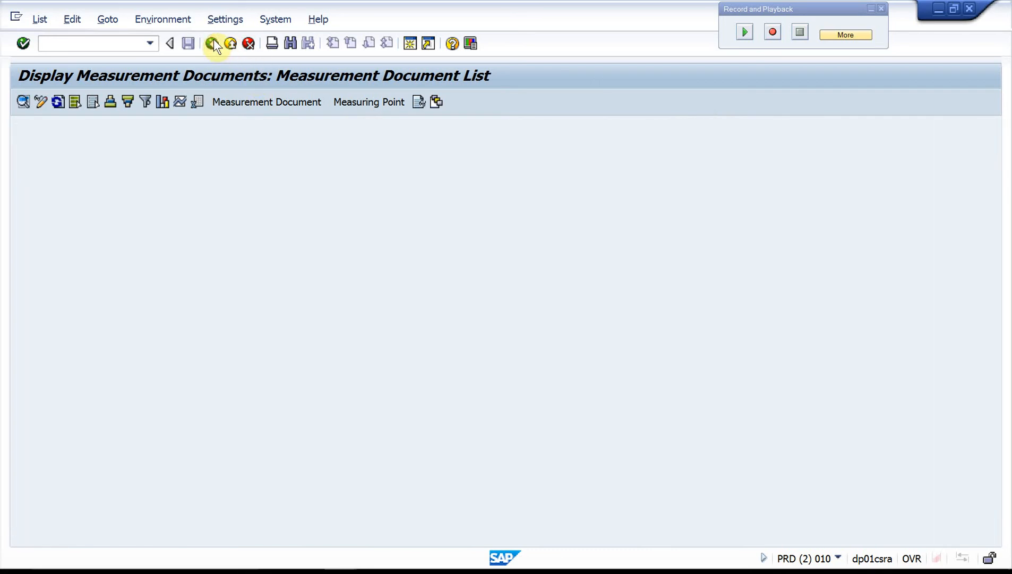
{"action": "left_click", "coordinate": [213, 43]}
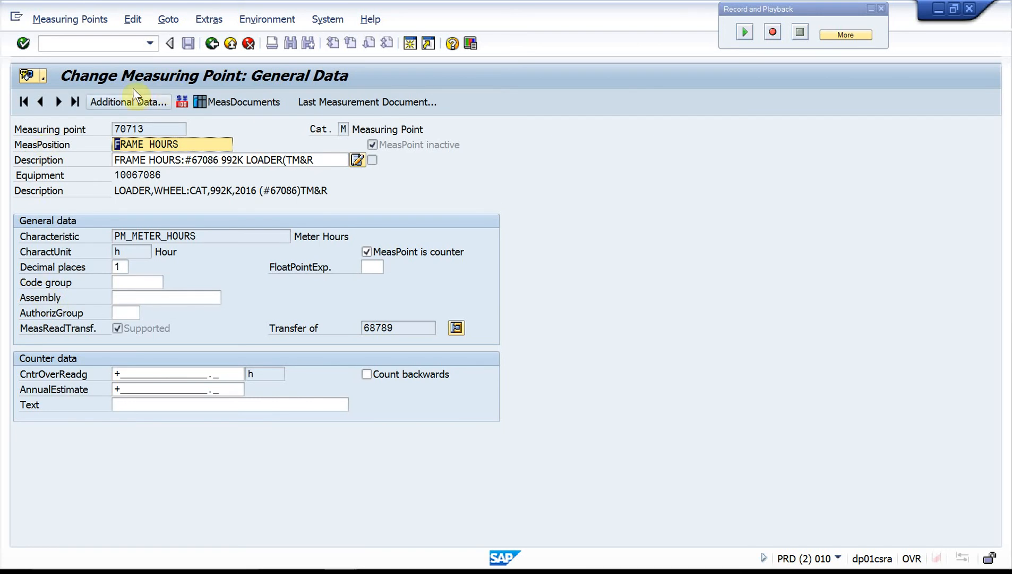
{"action": "left_click", "coordinate": [212, 43]}
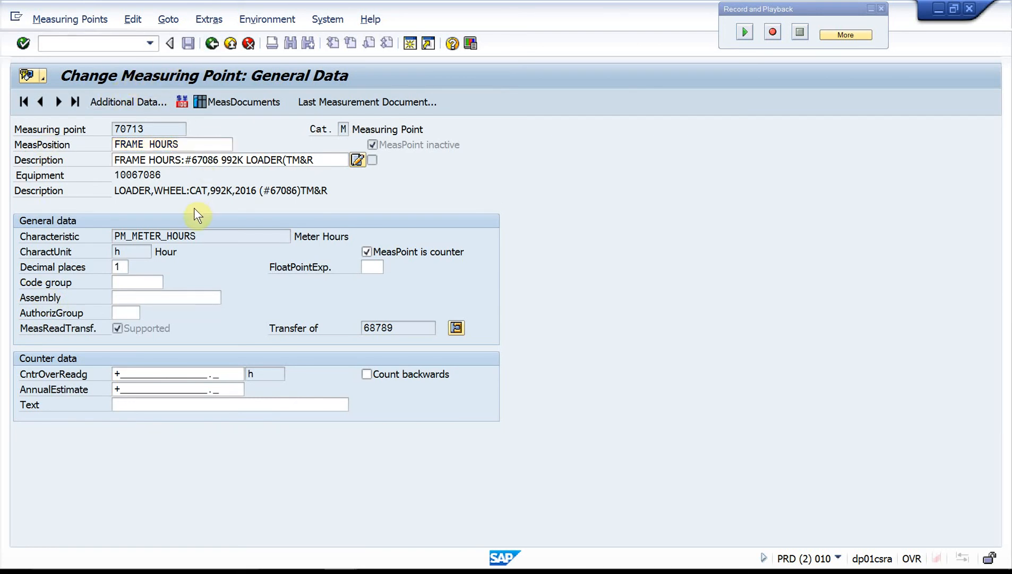
{"action": "left_click", "coordinate": [23, 252]}
{"action": "left_click", "coordinate": [24, 281]}
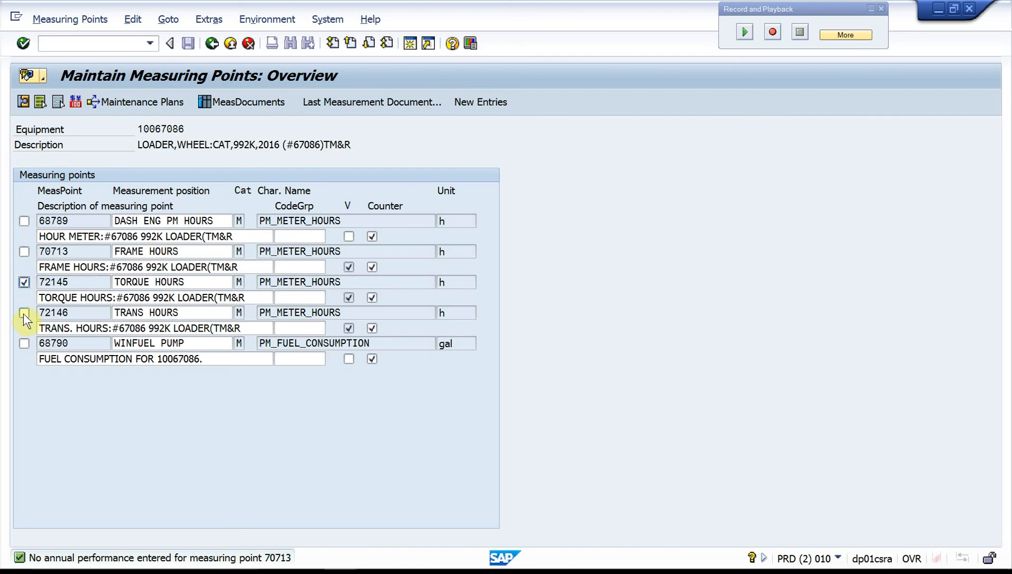
{"action": "left_click", "coordinate": [23, 101]}
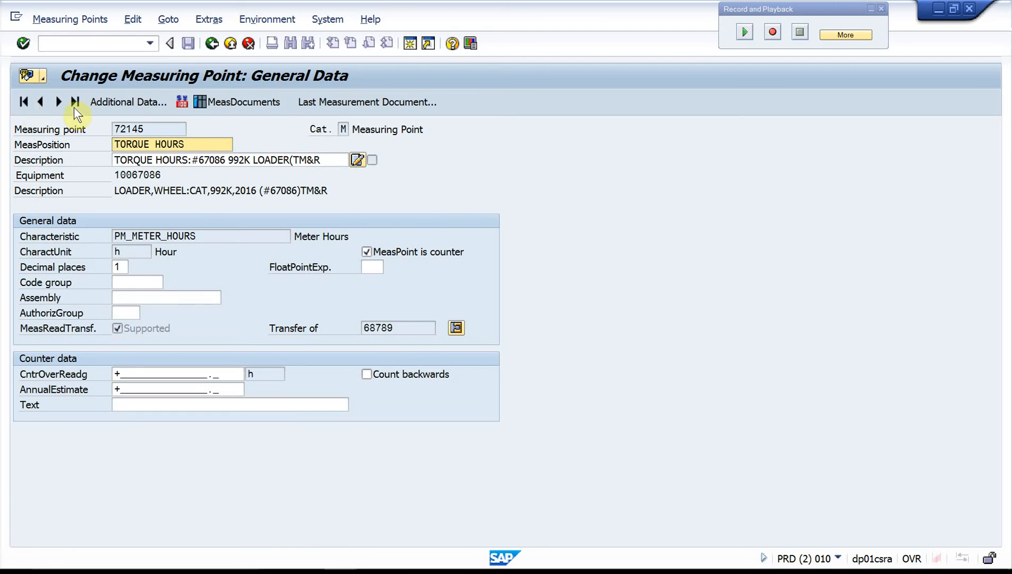
Step: Deactivate the TORQUE HOURS measuring point and acknowledge the reading transfer notice
{"action": "left_click", "coordinate": [64, 23]}
{"action": "mouse_move", "coordinate": [65, 60]}
{"action": "mouse_move", "coordinate": [239, 57]}
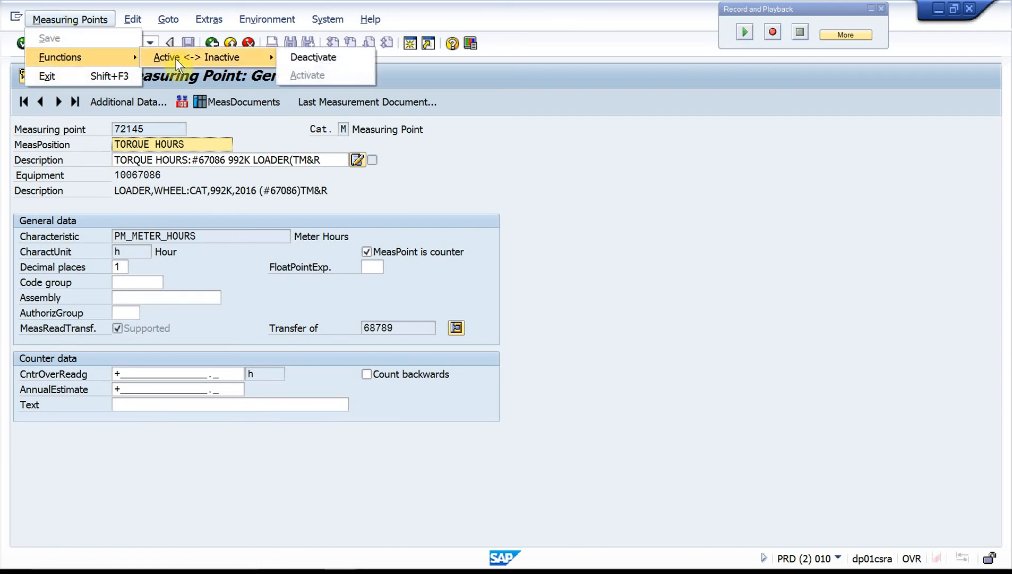
{"action": "left_click", "coordinate": [353, 57]}
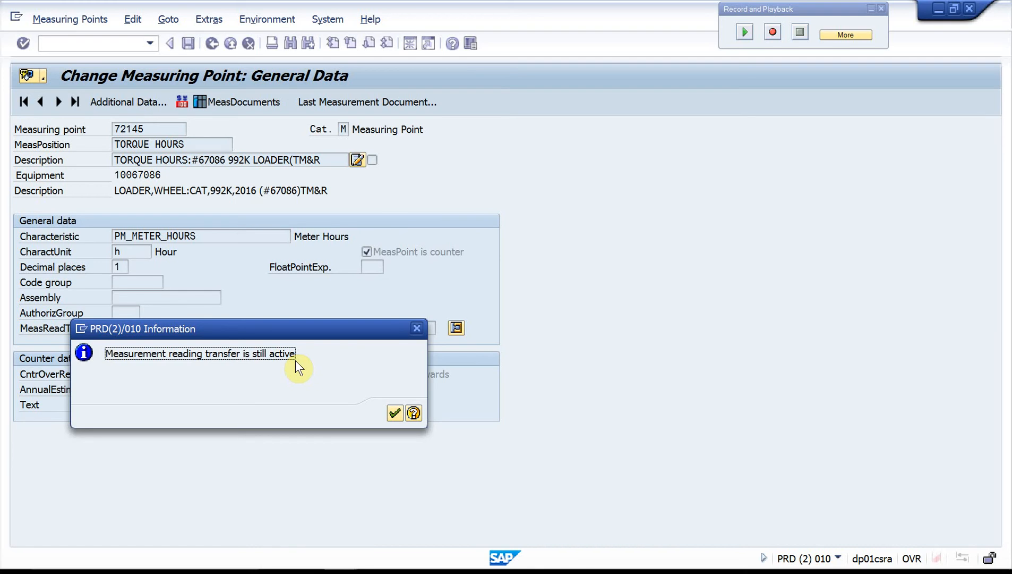
{"action": "left_click", "coordinate": [395, 413]}
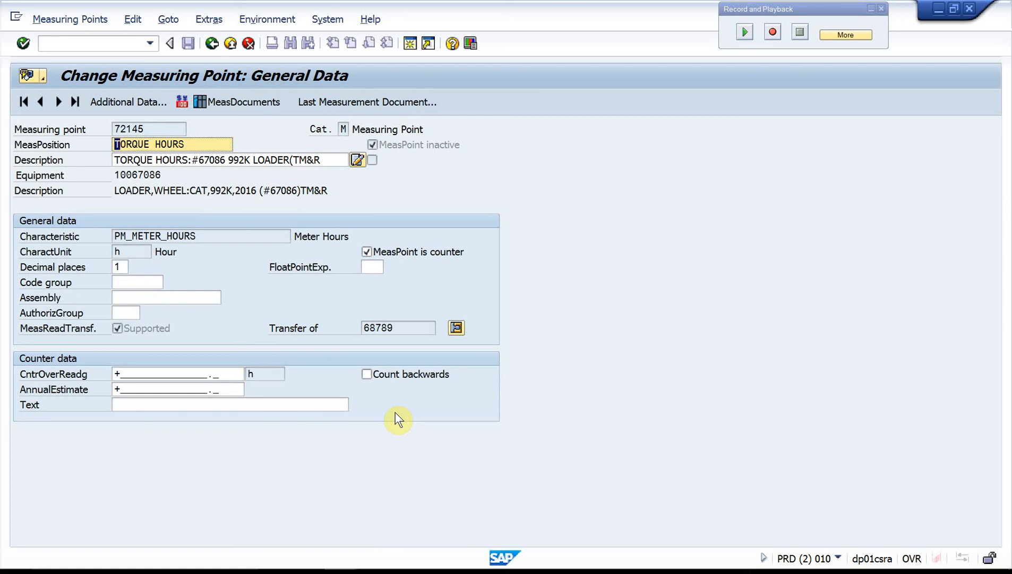
Step: Go to the TRANS HOURS measuring point, deactivate it as well, and acknowledge the reading transfer notice
{"action": "left_click", "coordinate": [53, 102]}
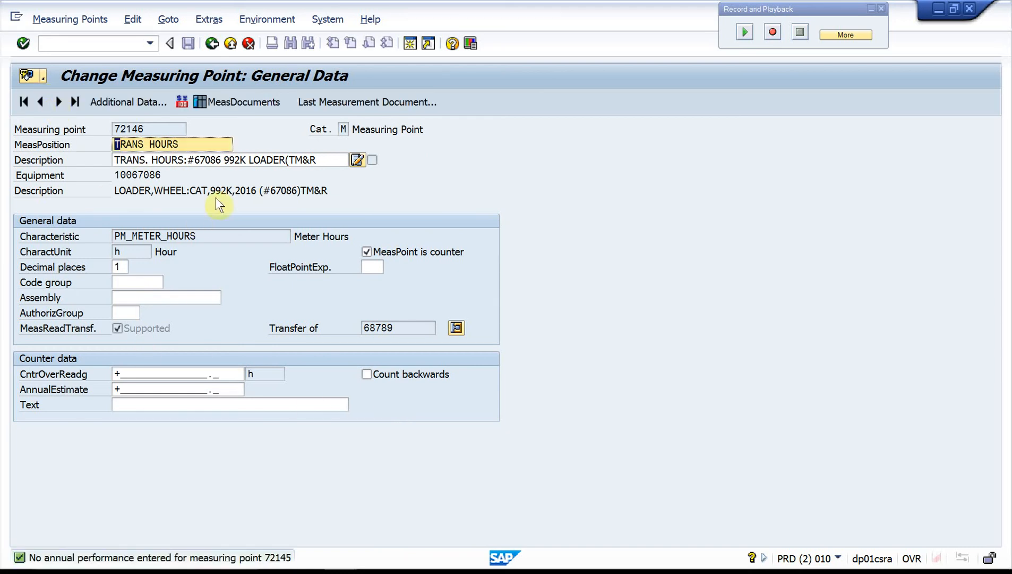
{"action": "left_click", "coordinate": [137, 17]}
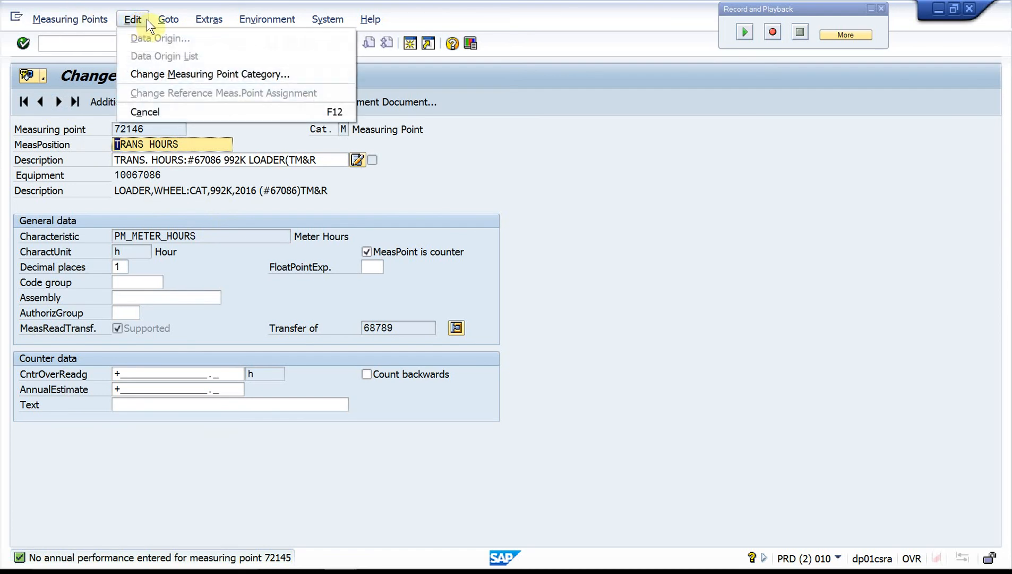
{"action": "mouse_move", "coordinate": [101, 19]}
{"action": "mouse_move", "coordinate": [131, 55]}
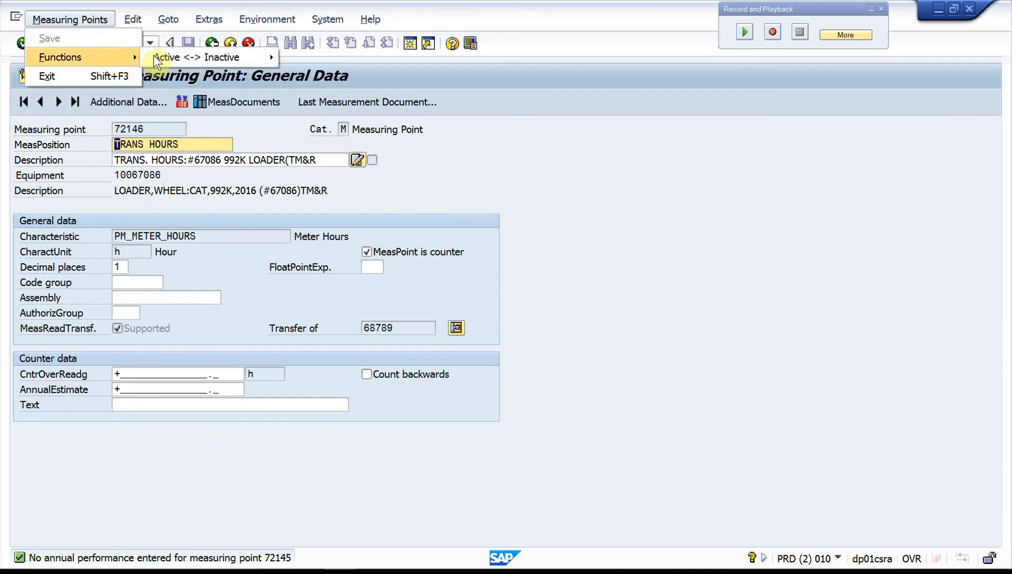
{"action": "mouse_move", "coordinate": [266, 57]}
{"action": "left_click", "coordinate": [312, 55]}
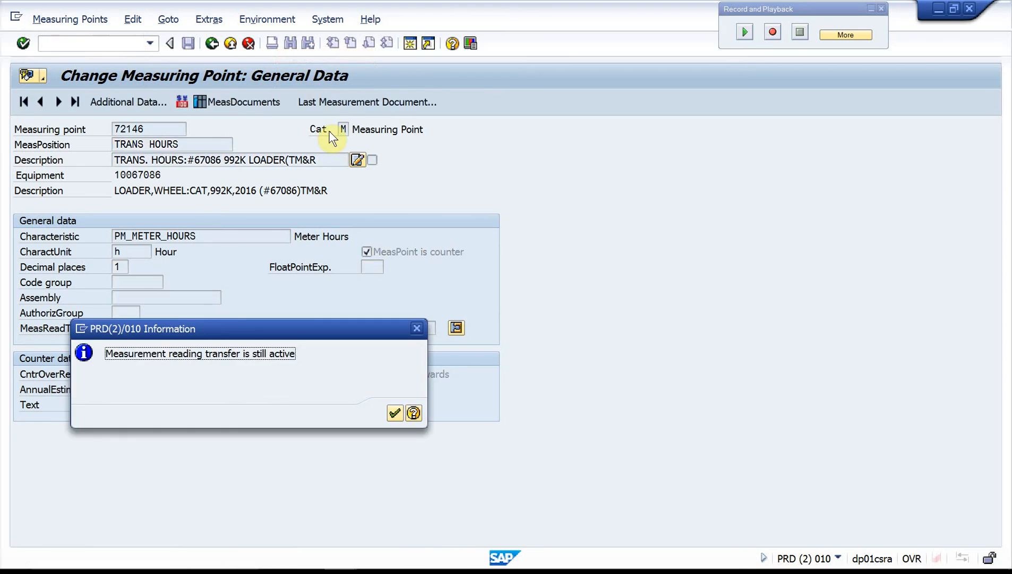
{"action": "left_click", "coordinate": [395, 413]}
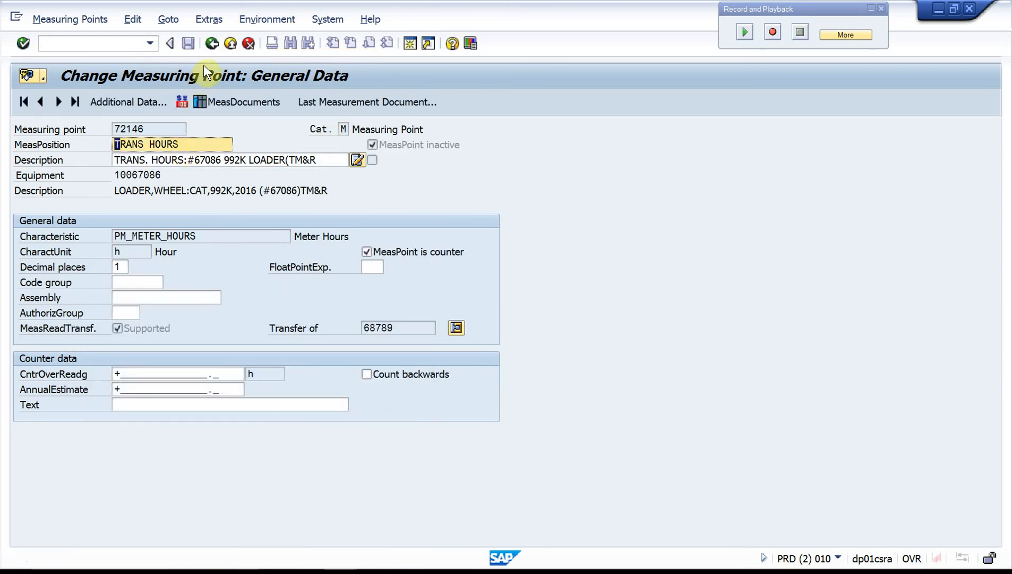
Step: Return through the measuring points overview to the loader's equipment record and save it
{"action": "left_click", "coordinate": [190, 42]}
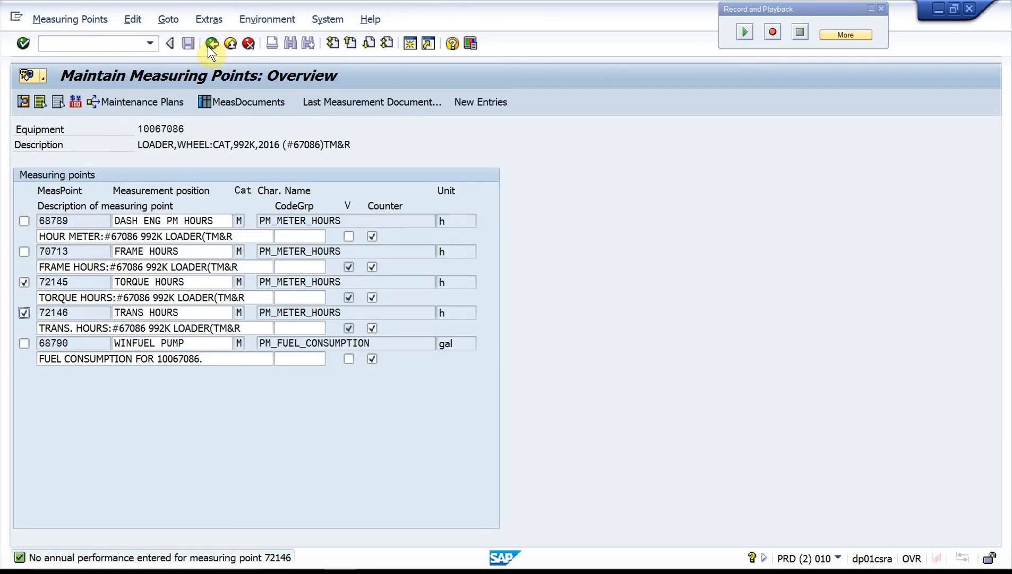
{"action": "left_click", "coordinate": [208, 46]}
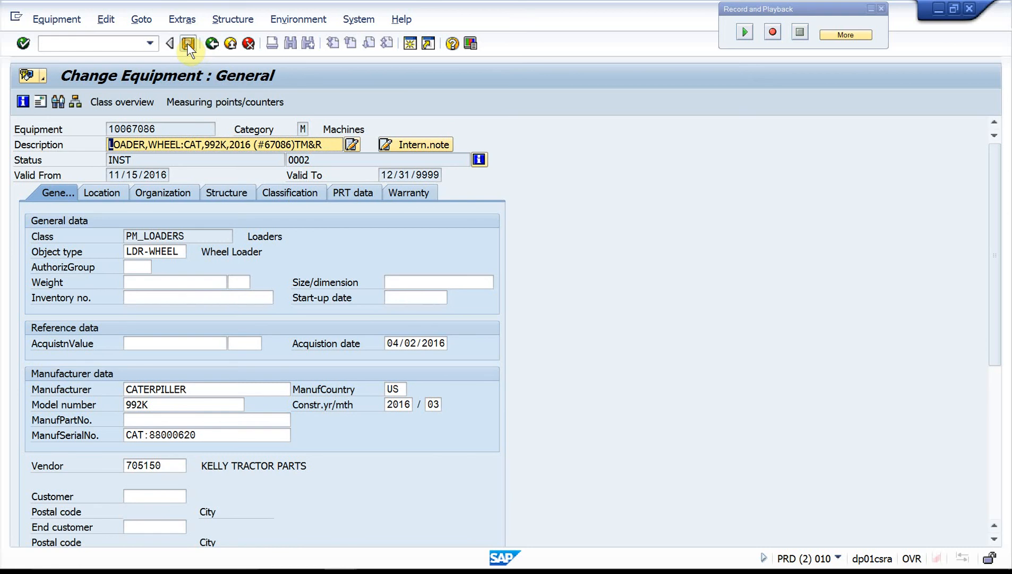
{"action": "left_click", "coordinate": [187, 42]}
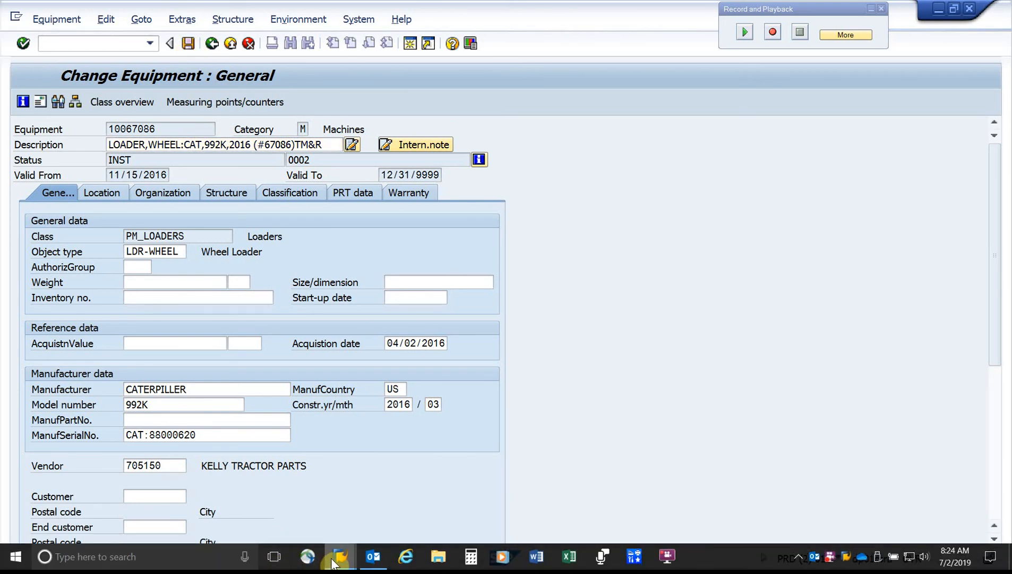
Step: Switch to the collective entry session for equipment 10067086 and list all measuring points on the object
{"action": "mouse_move", "coordinate": [340, 562]}
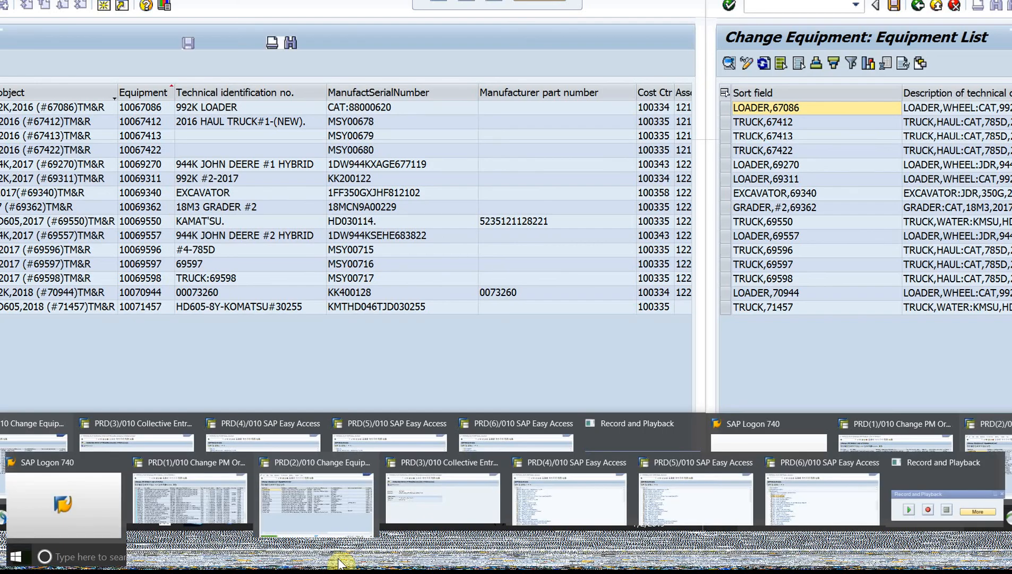
{"action": "left_click", "coordinate": [453, 518]}
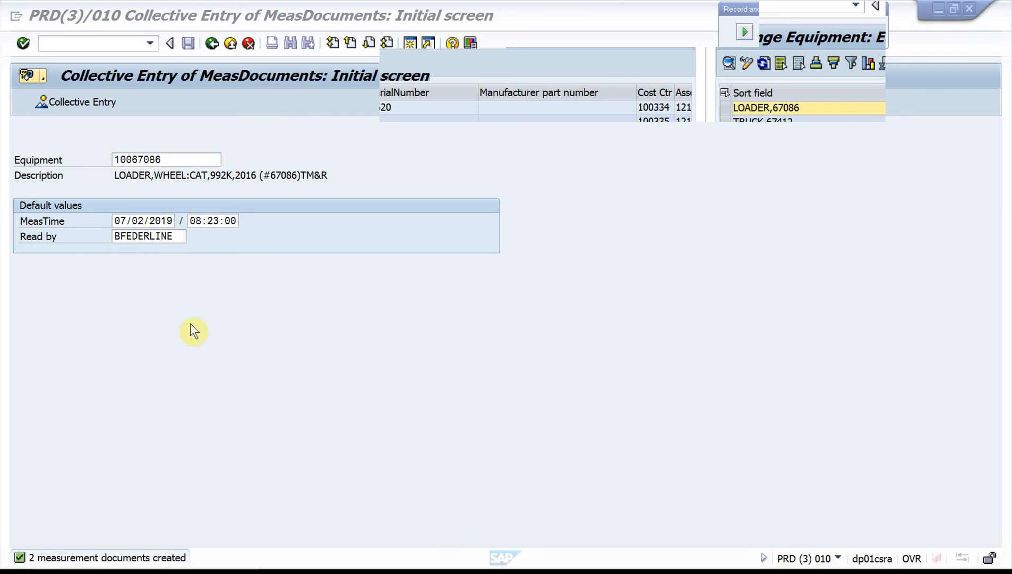
{"action": "key", "text": "Return"}
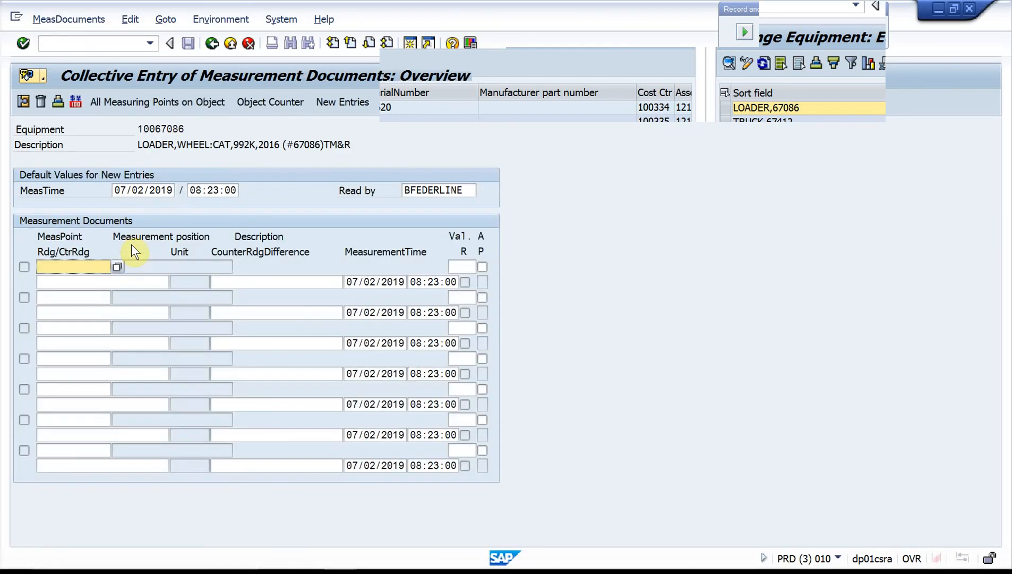
{"action": "left_click", "coordinate": [156, 105]}
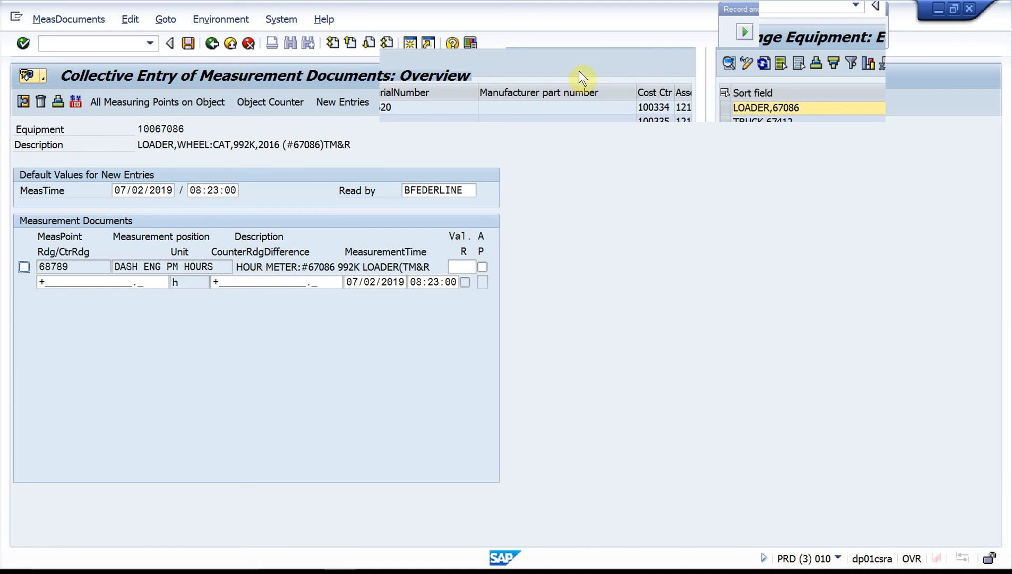
{"action": "mouse_move", "coordinate": [598, 571]}
{"action": "left_click", "coordinate": [665, 560]}
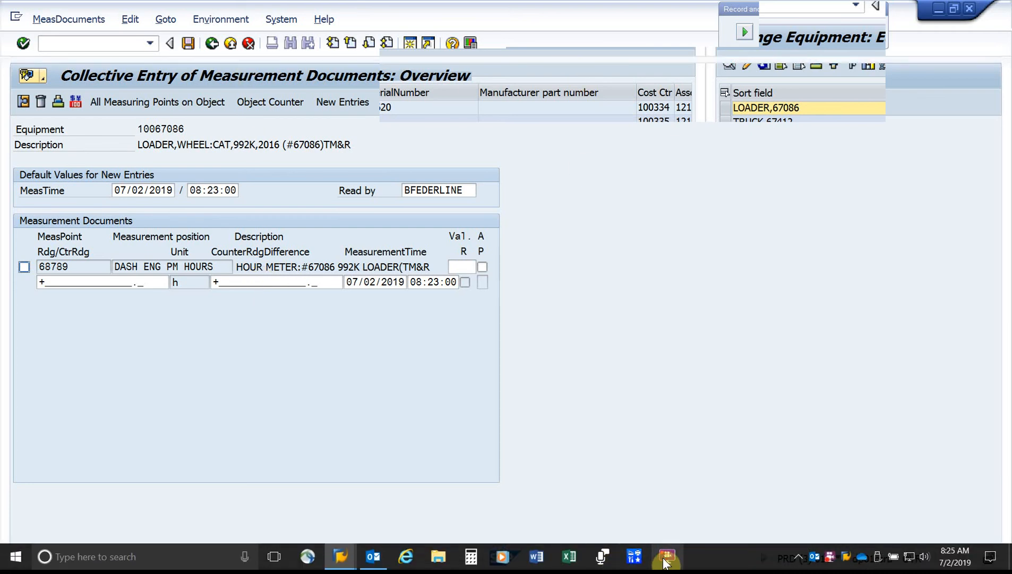